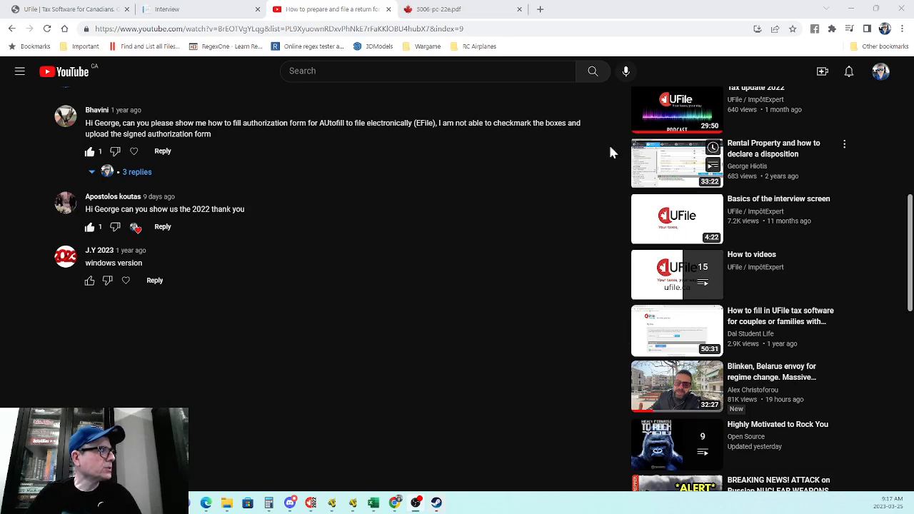
Step: Switch from the YouTube tutorial to the UFile 2022 interview tab
left_click(184, 9)
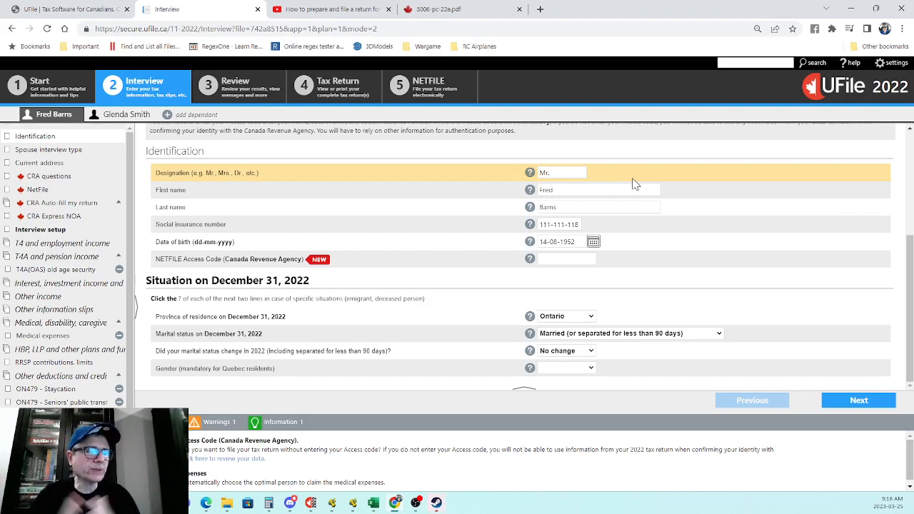
Step: Add the closing period so the taxpayer's designation reads 'Mr.'
type(".")
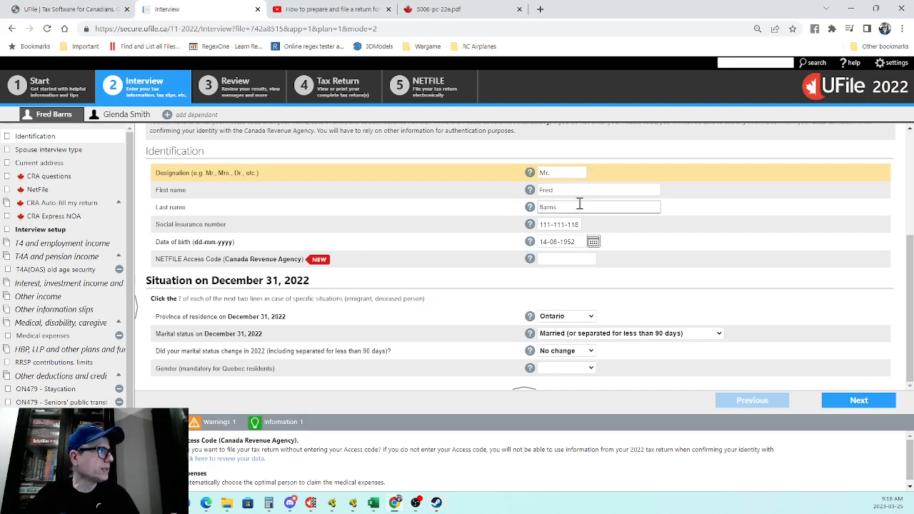
Step: Advance to the spouse information page, where Complete info is selected
left_click(861, 403)
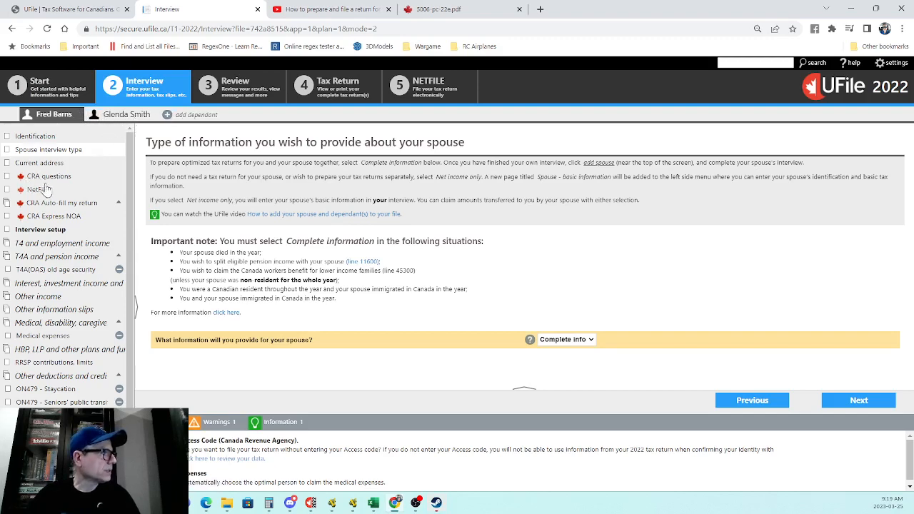
Step: Review the mailing address and telephone details, then continue to the CRA questions page
left_click(57, 164)
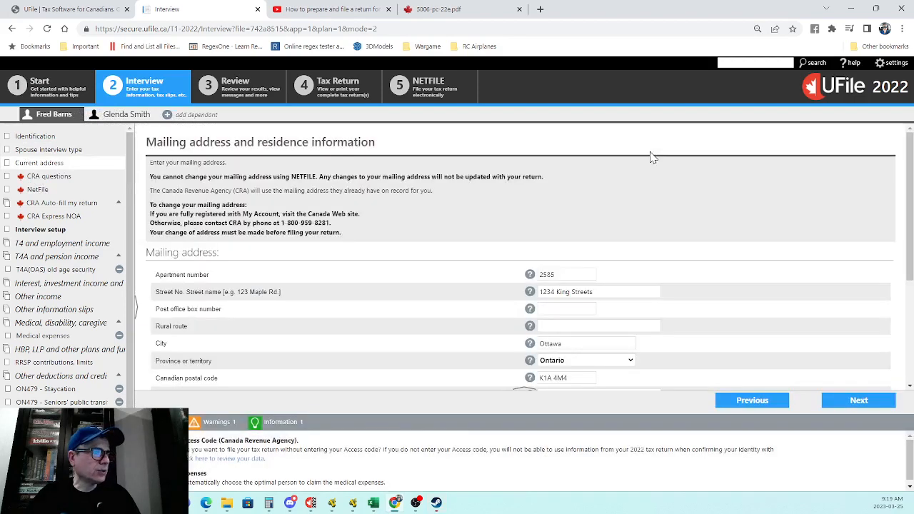
scroll(652, 157, "down", 2)
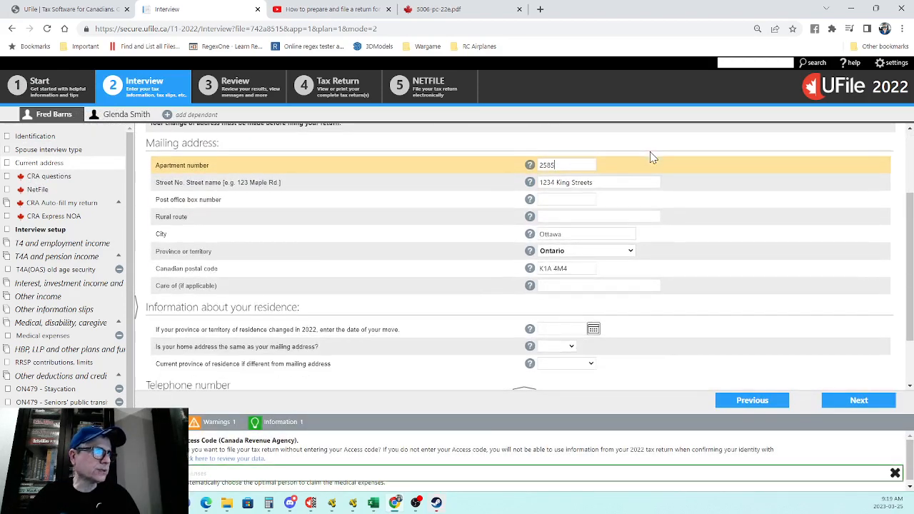
scroll(652, 157, "down", 1)
scroll(652, 157, "down", 1)
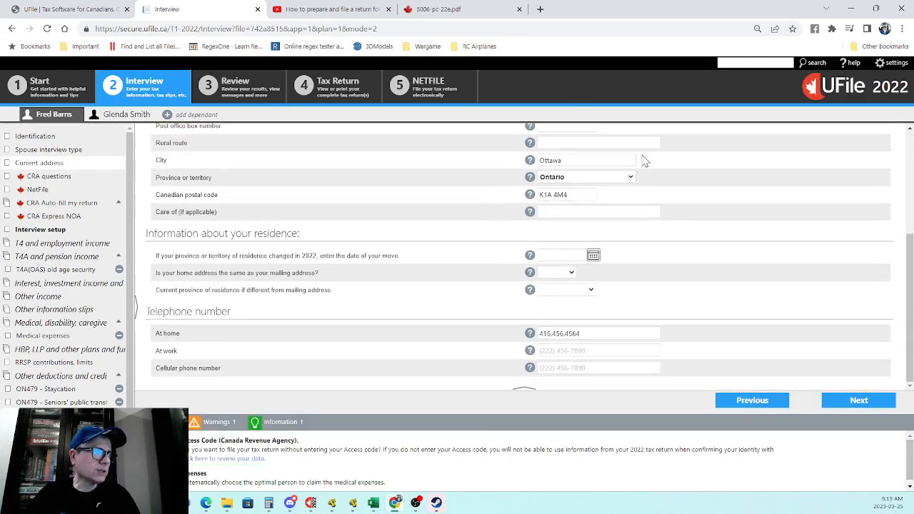
scroll(806, 357, "up", 2)
scroll(805, 357, "down", 2)
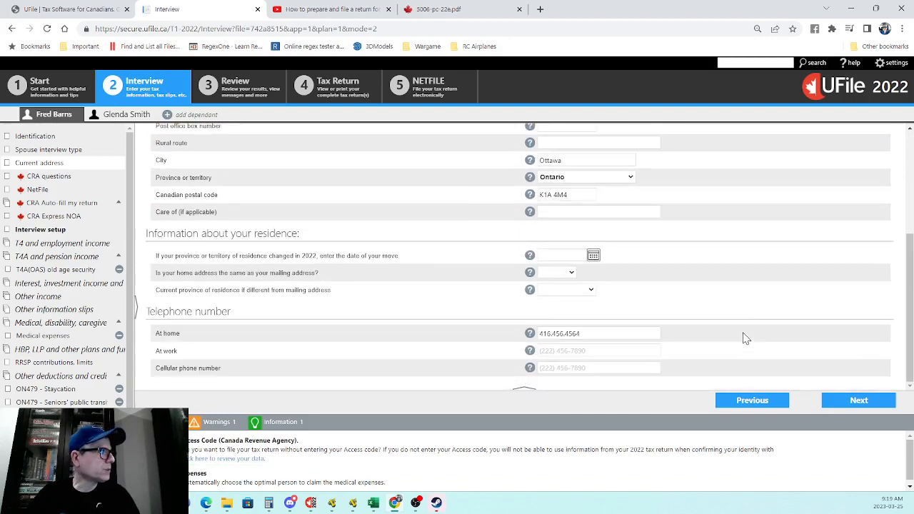
left_click(859, 402)
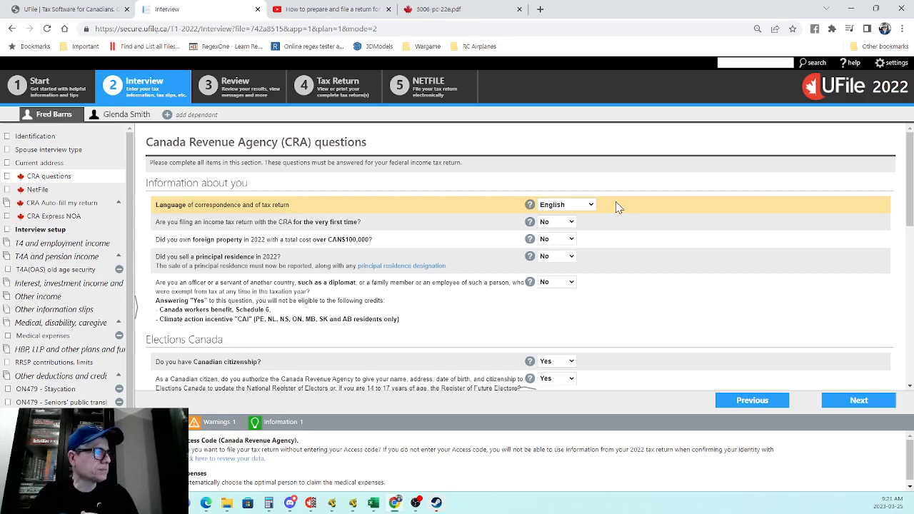
scroll(653, 269, "down", 3)
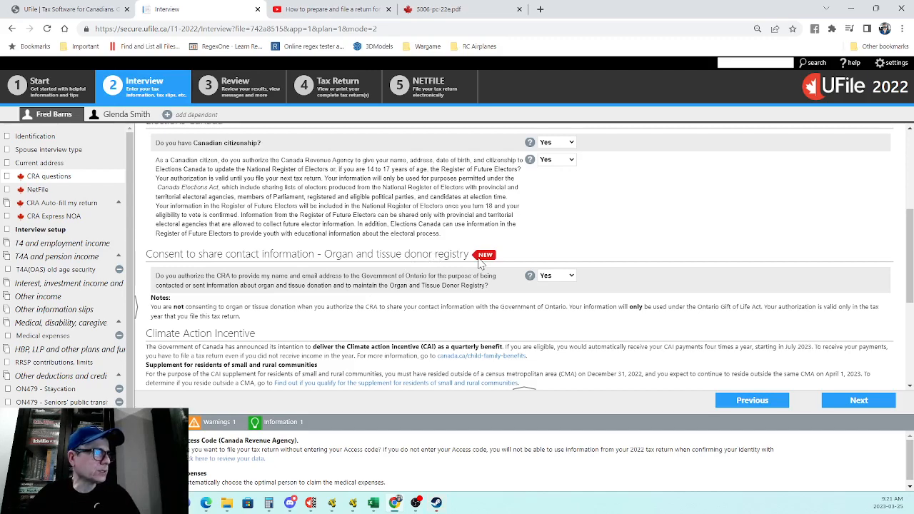
scroll(478, 262, "down", 3)
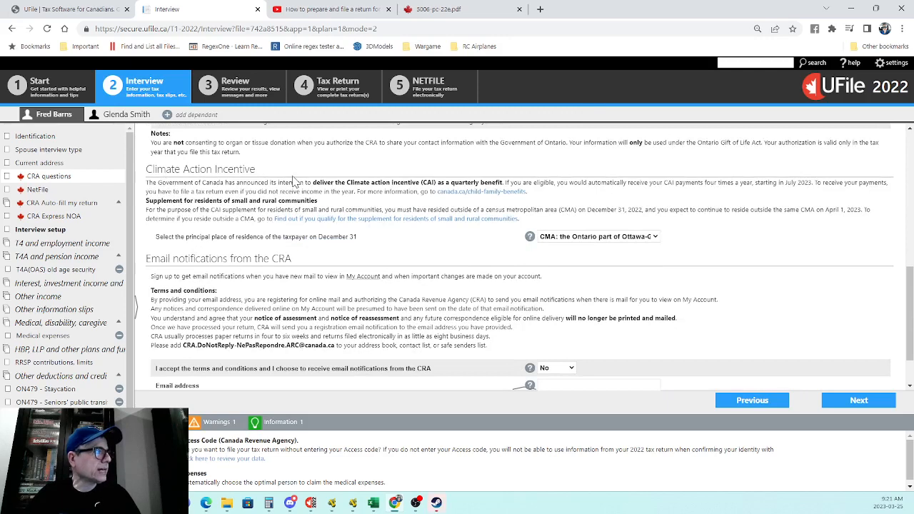
scroll(500, 232, "up", 1)
scroll(504, 229, "down", 1)
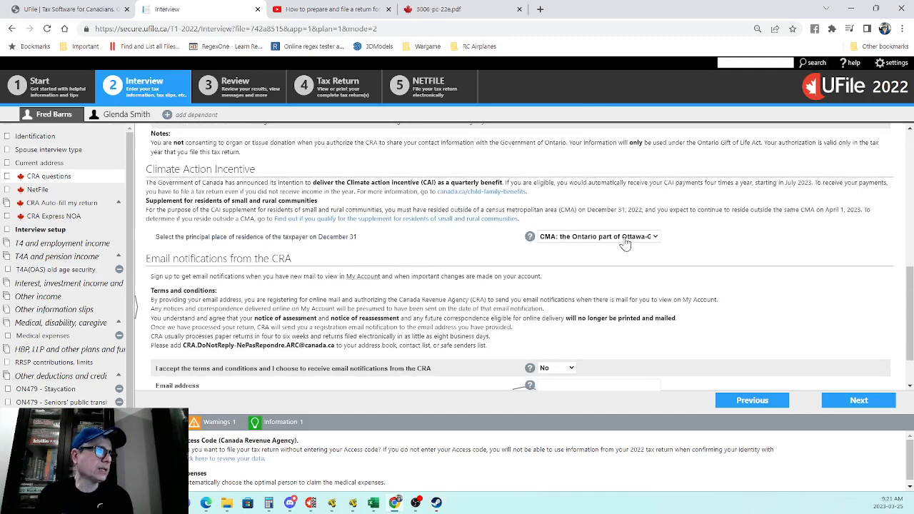
scroll(624, 243, "up", 1)
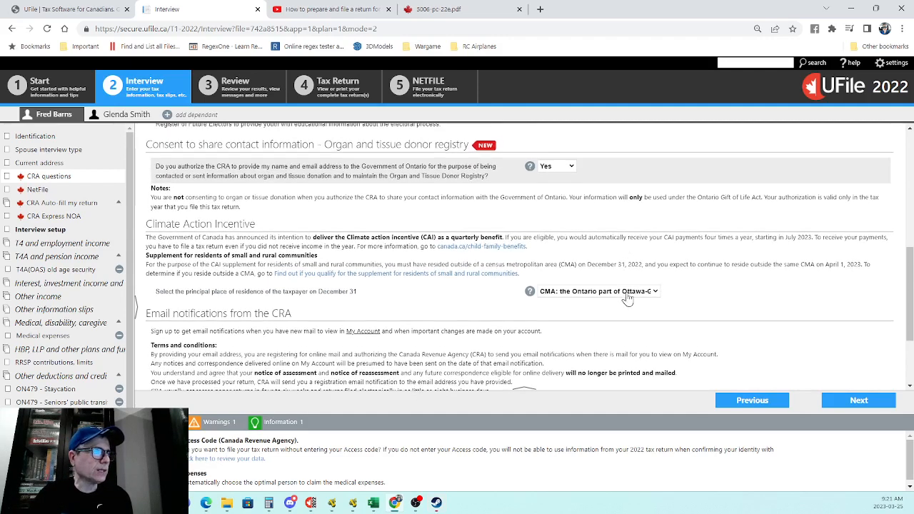
left_click(626, 293)
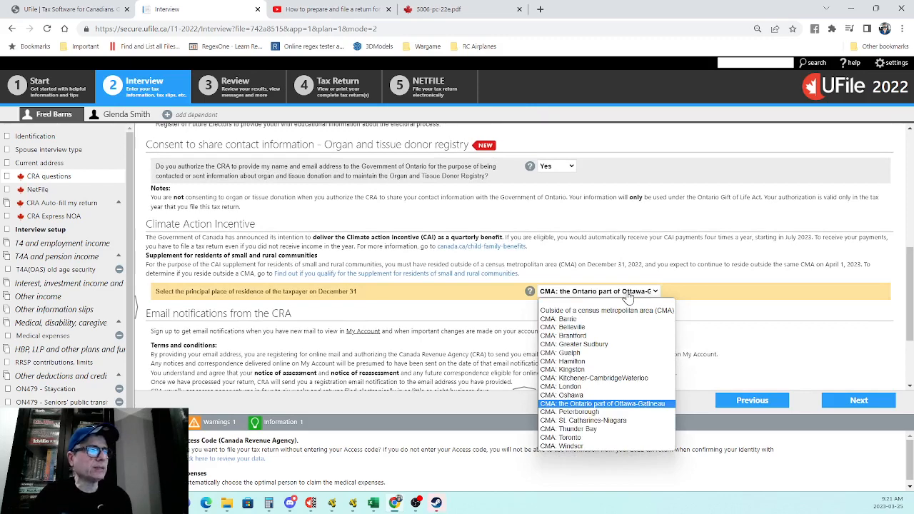
left_click(694, 293)
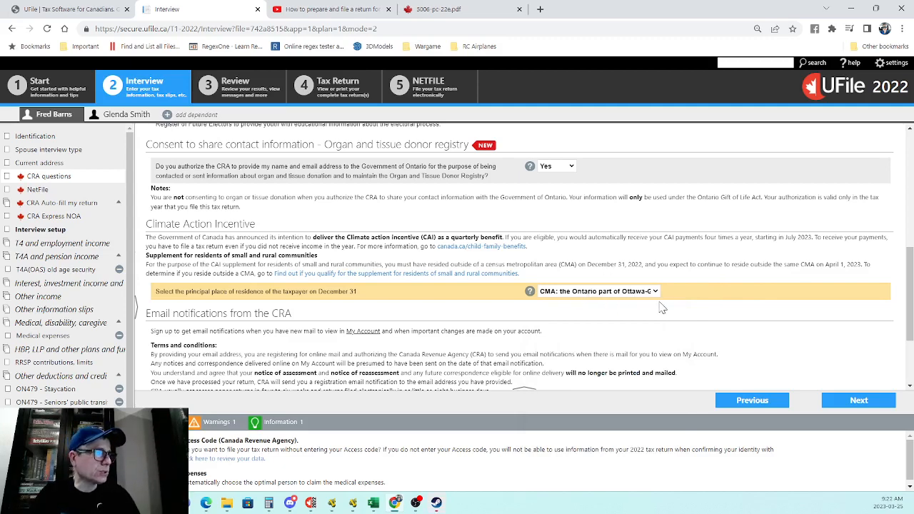
scroll(737, 316, "down", 1)
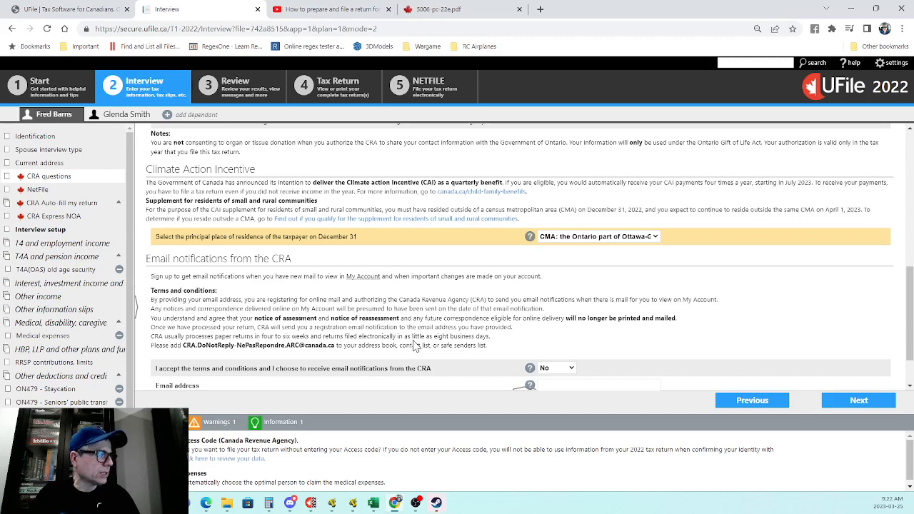
Step: Return to the taxpayer's Identification page from the left navigation menu
left_click(32, 137)
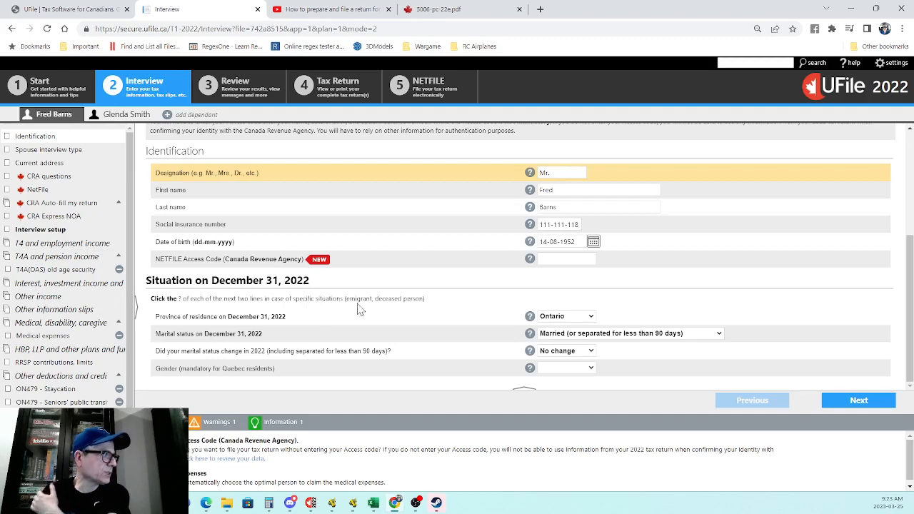
left_click(530, 315)
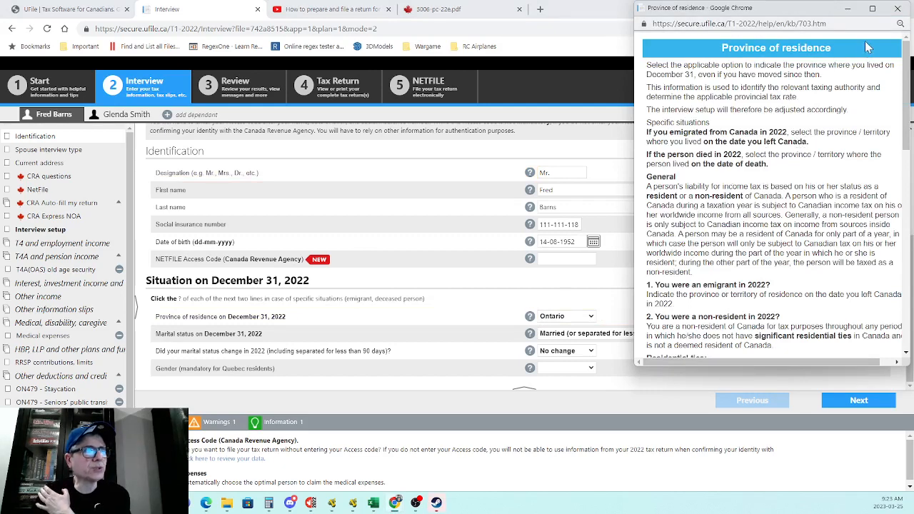
left_click(897, 8)
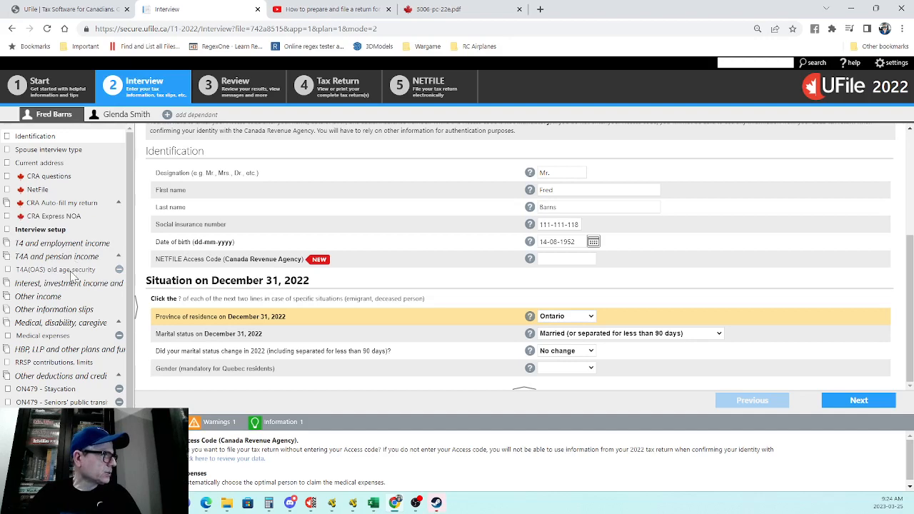
Step: Review the Interview setup topic checklist, confirming interest and investment income is ticked
left_click(32, 231)
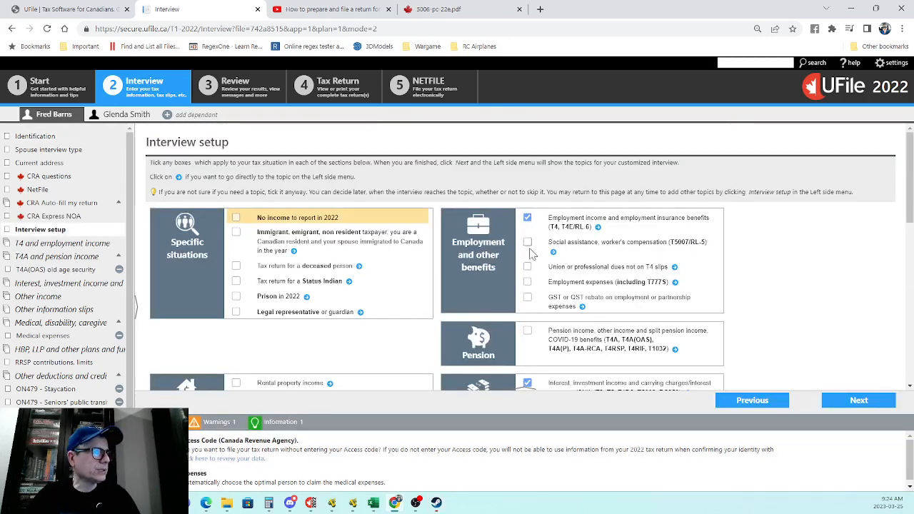
scroll(530, 264, "down", 1)
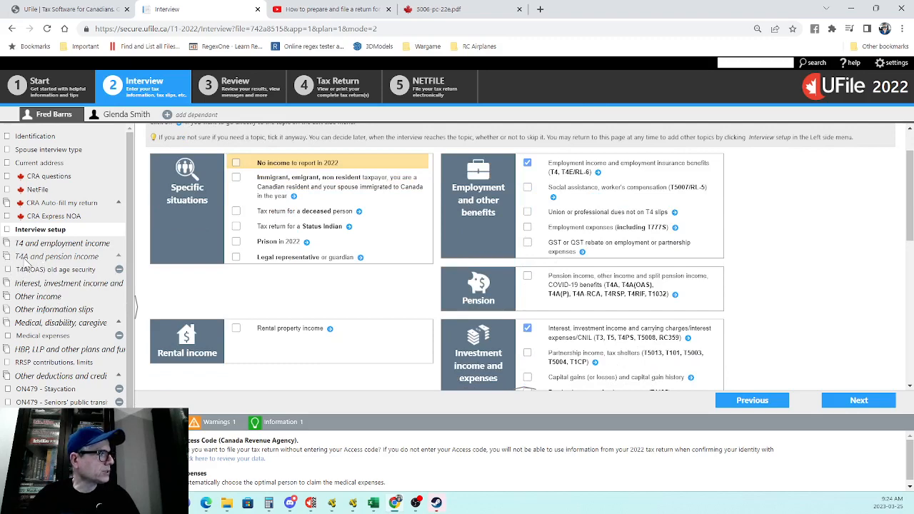
scroll(605, 237, "down", 1)
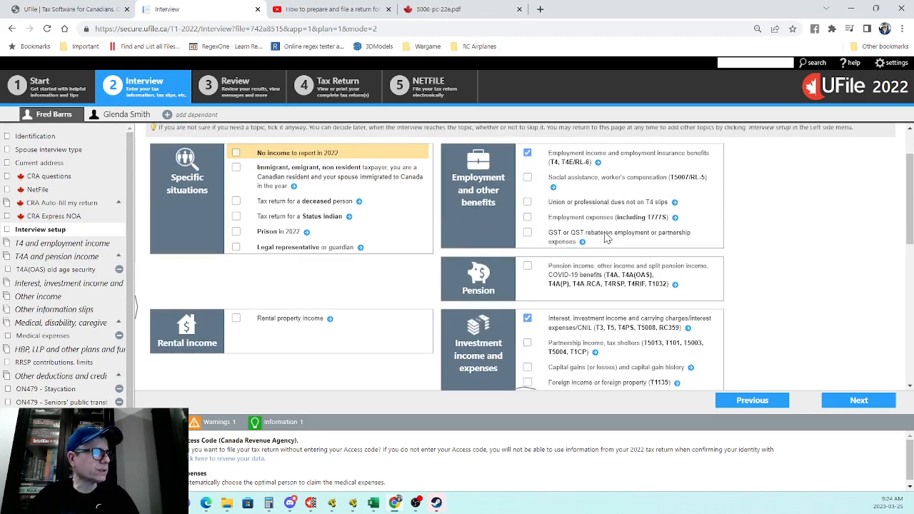
scroll(606, 238, "down", 2)
scroll(605, 238, "up", 1)
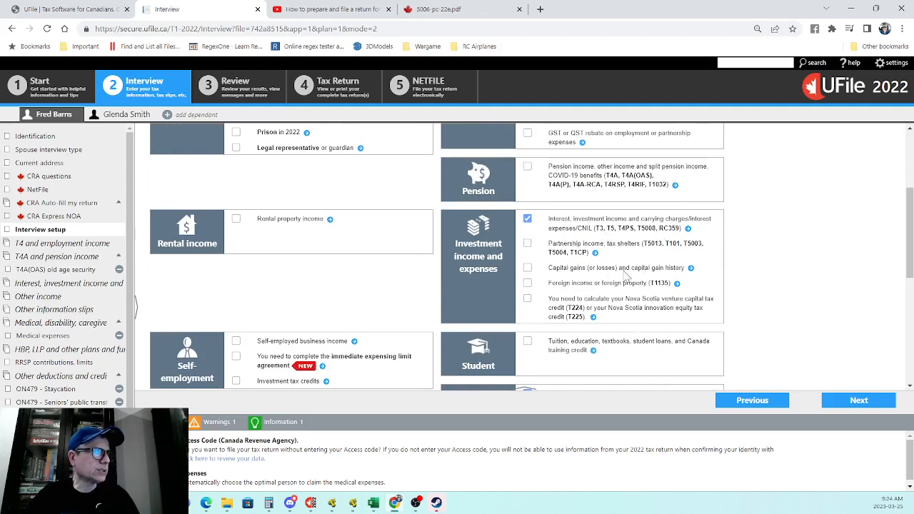
scroll(629, 275, "up", 1)
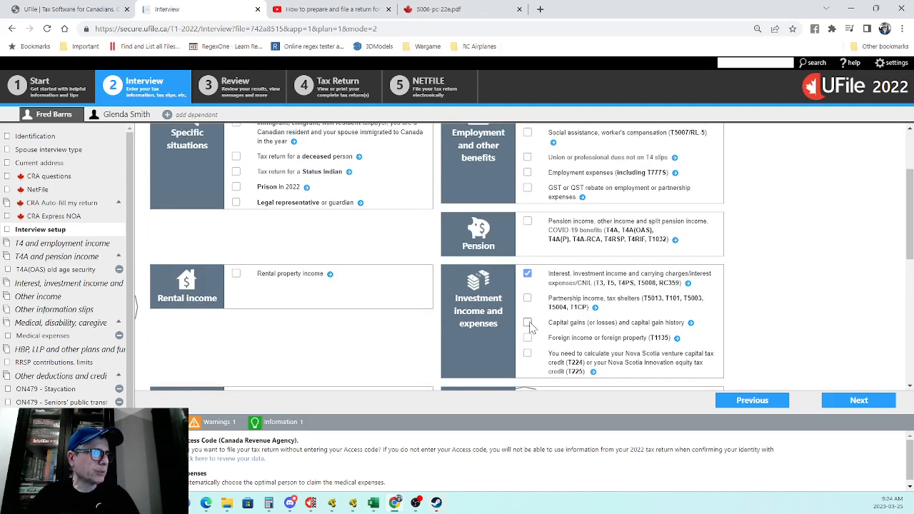
scroll(587, 286, "down", 1)
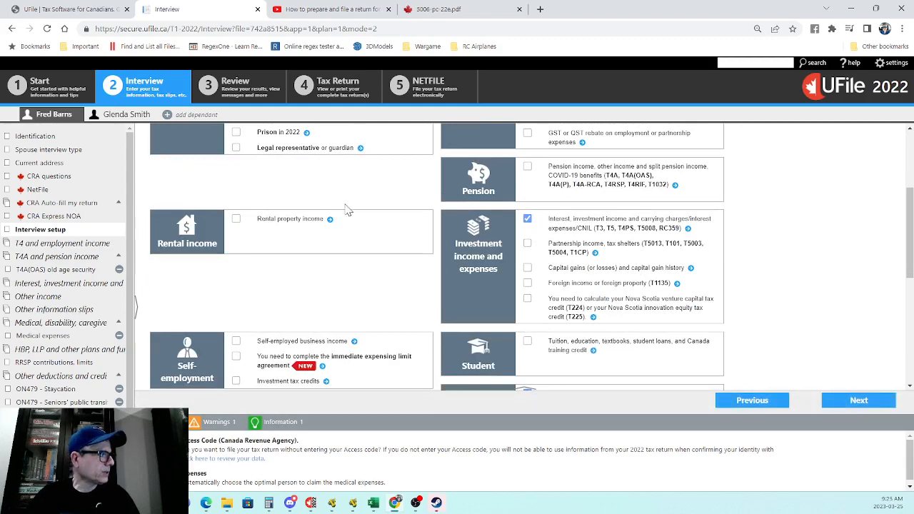
scroll(812, 316, "up", 1)
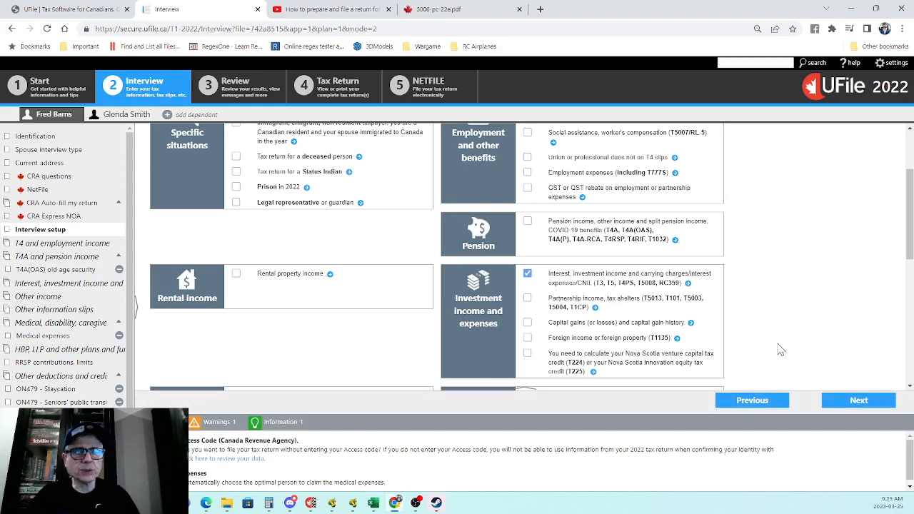
scroll(215, 368, "down", 1)
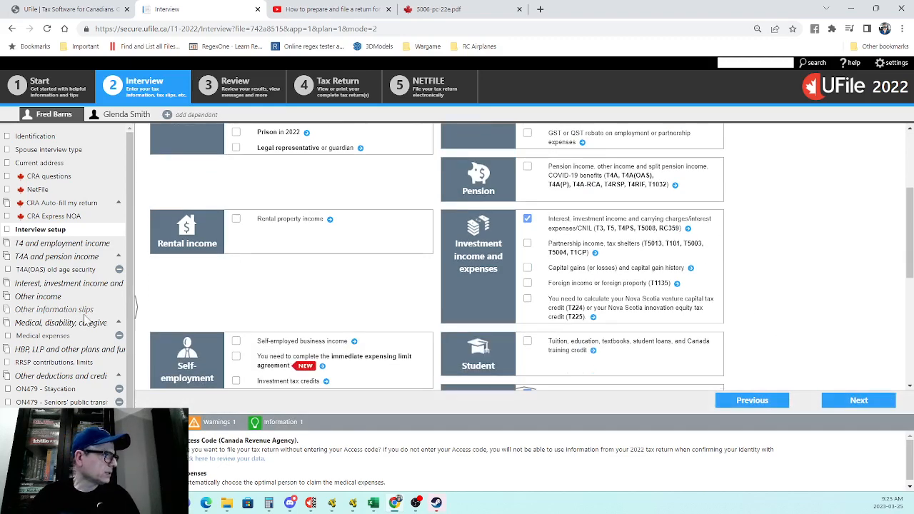
Step: Check the T4A(OAS) slip: $6,200.00 taxable pension and $1,200.00 net supplements
left_click(48, 270)
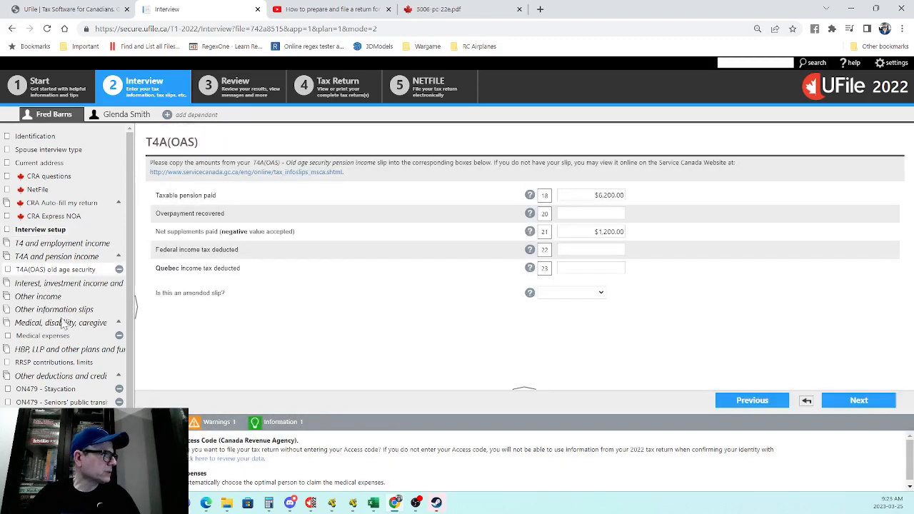
left_click(82, 258)
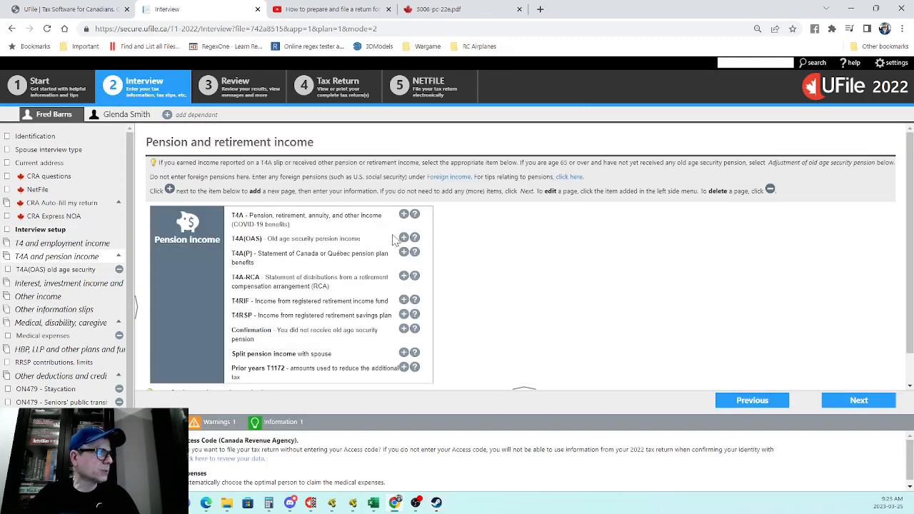
left_click(41, 271)
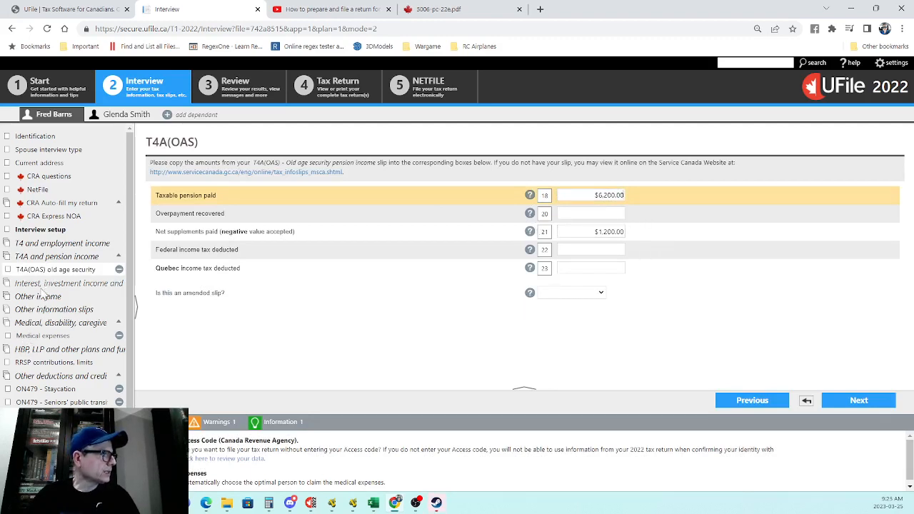
Step: Review medical expenses, then view the ON479 staycation claim for a $1,500.00 hotel stay
left_click(43, 336)
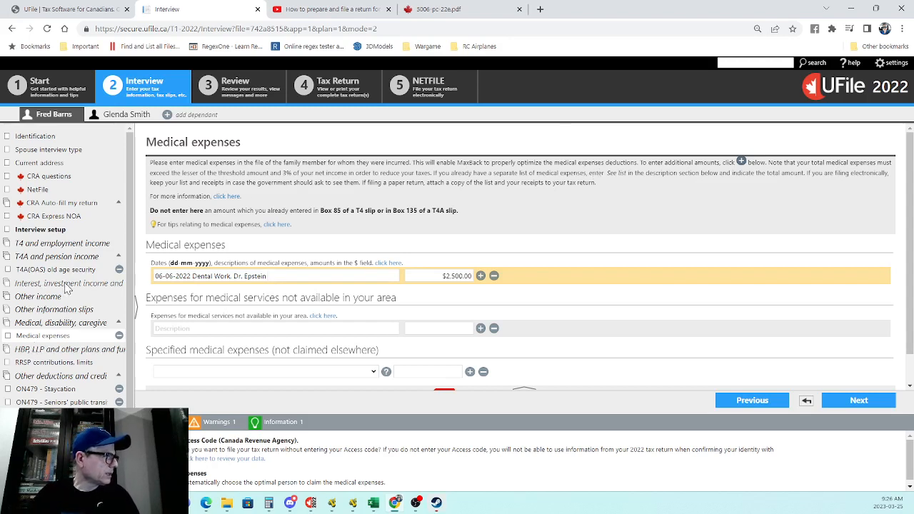
left_click(71, 392)
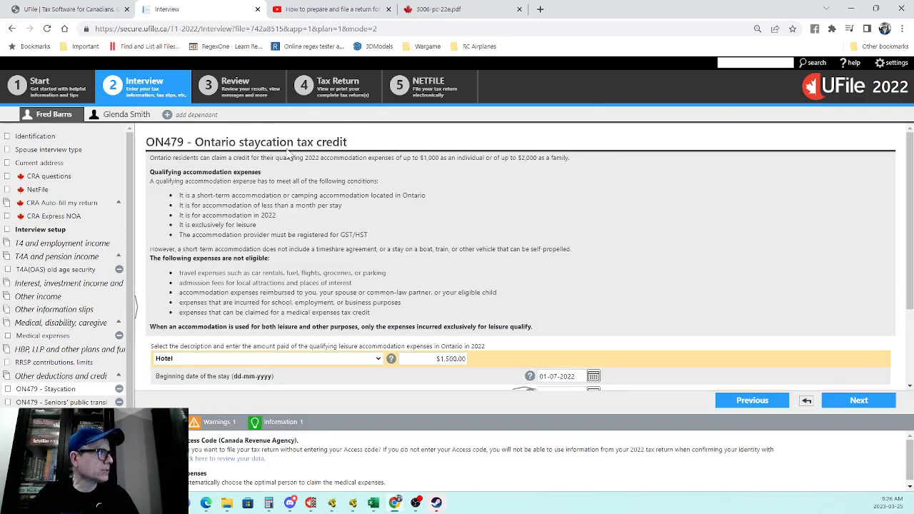
left_click(61, 376)
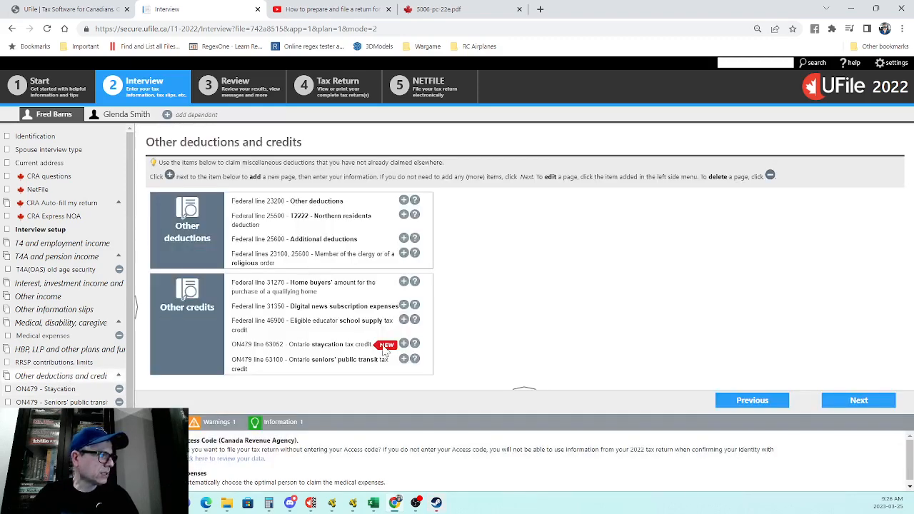
left_click(404, 344)
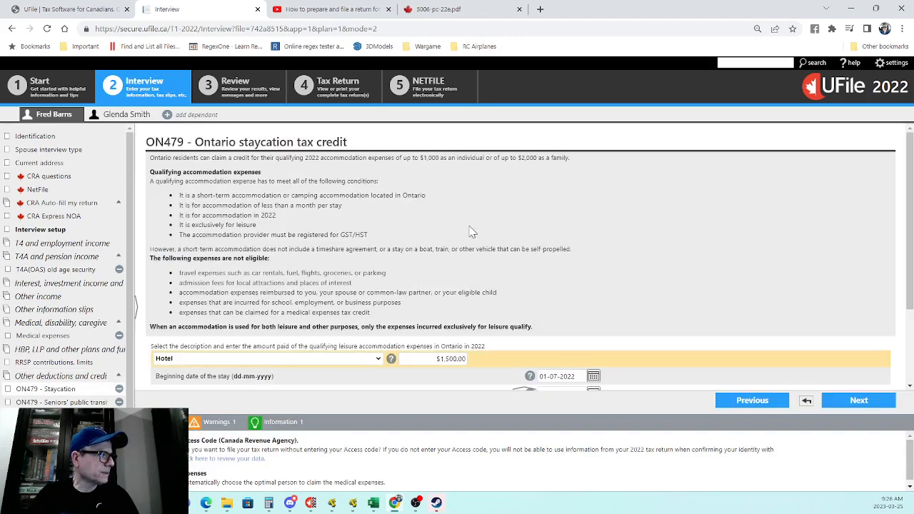
scroll(296, 248, "down", 1)
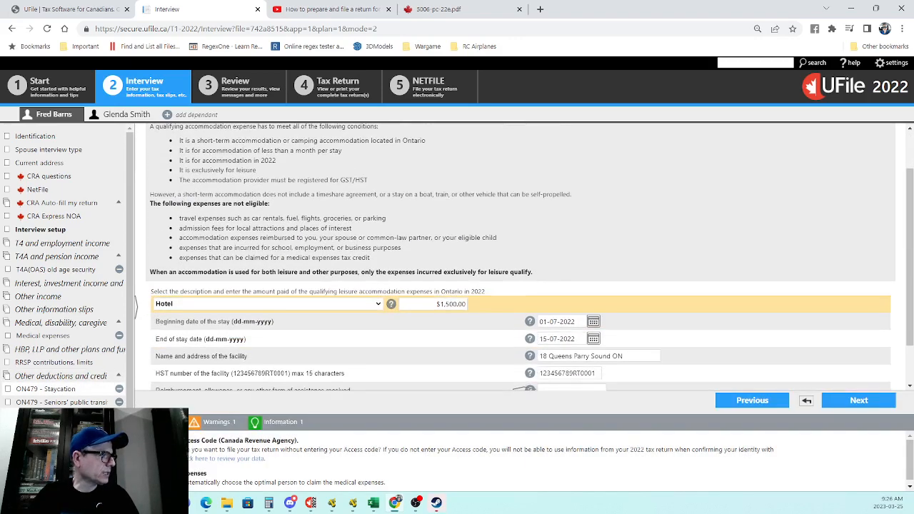
scroll(228, 286, "down", 1)
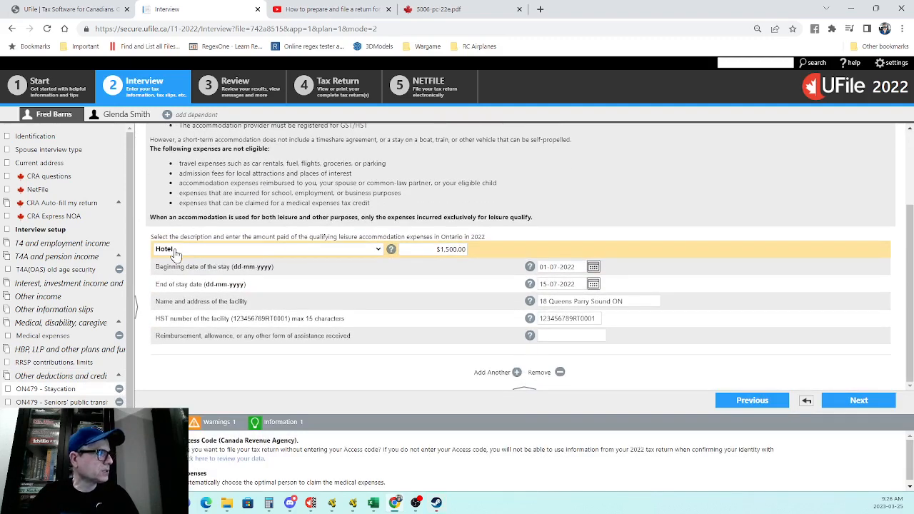
left_click(426, 248)
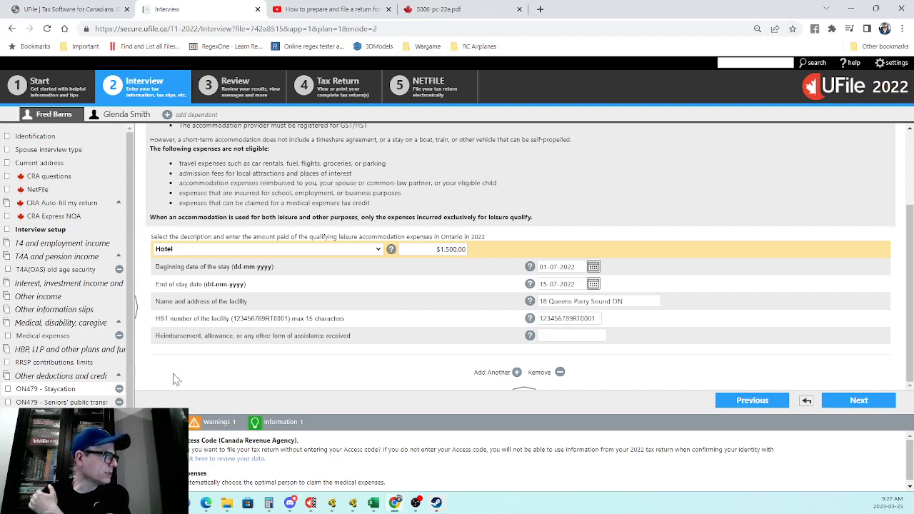
Step: Check the seniors' public transit credit, then switch to the spouse's investment income page
left_click(61, 403)
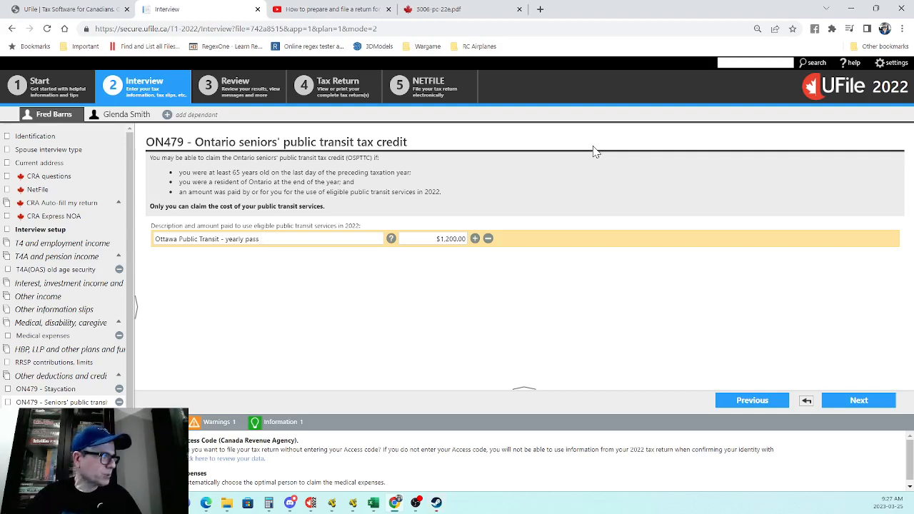
left_click(845, 401)
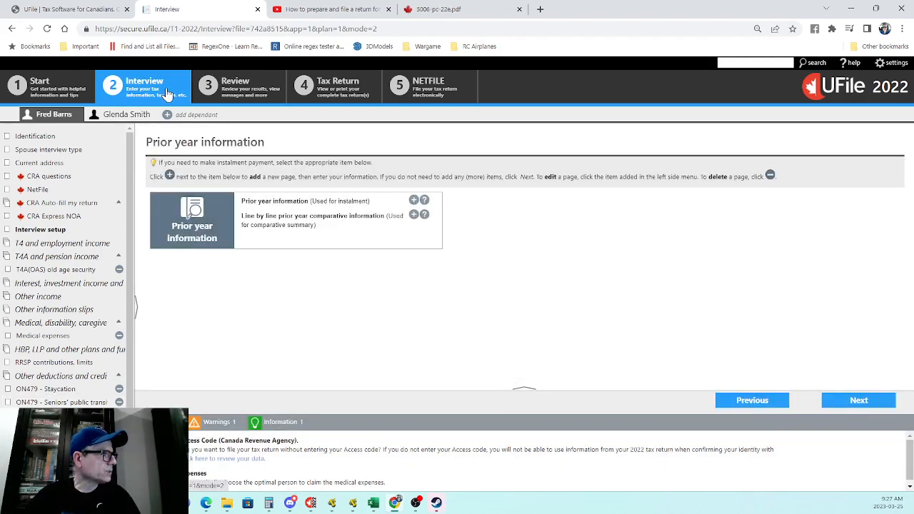
left_click(120, 119)
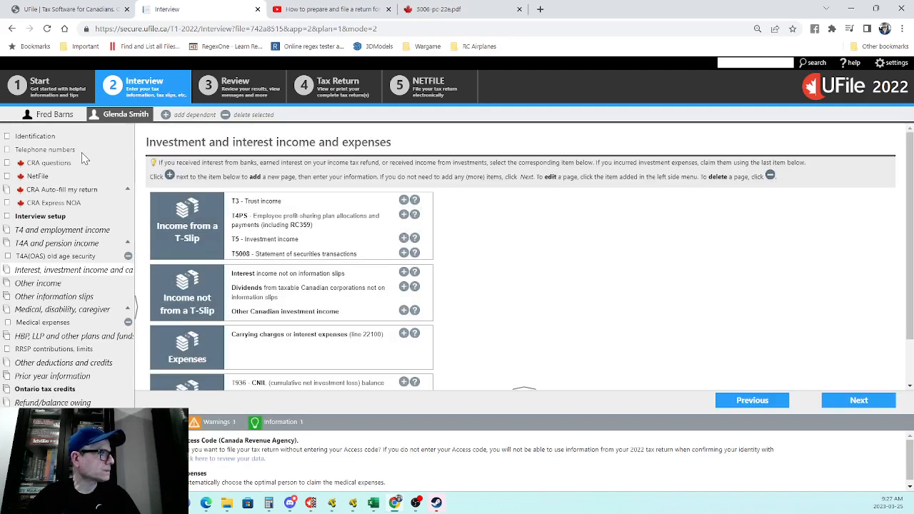
Step: Review the spouse's identification, phone and CRA answers, then view her T4A(OAS) slip
left_click(42, 137)
scroll(582, 211, "down", 3)
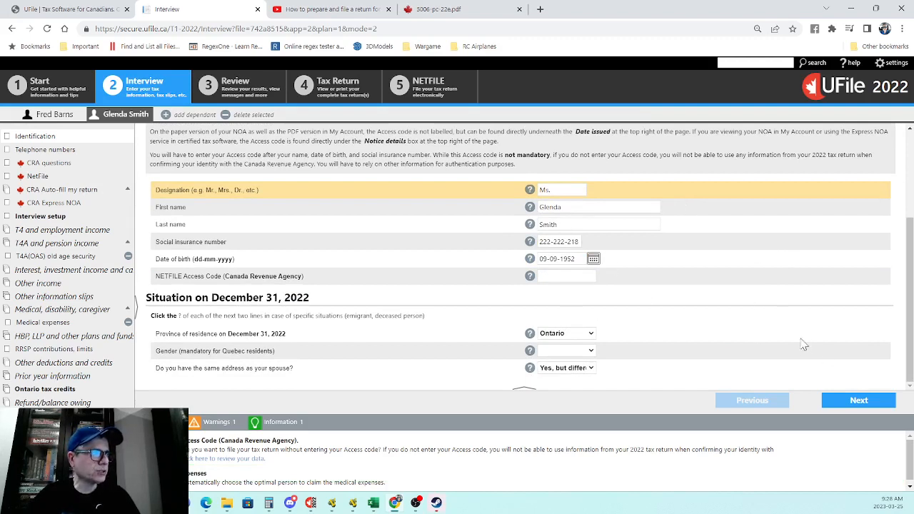
left_click(844, 399)
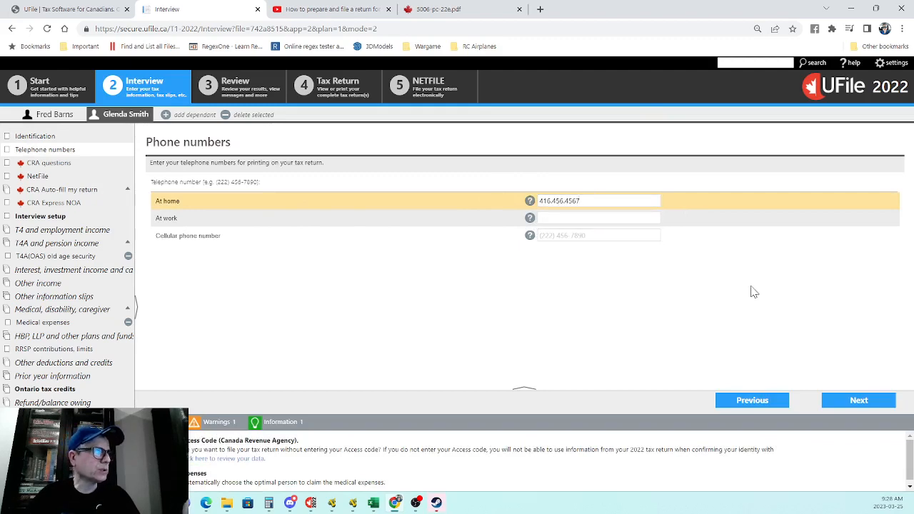
left_click(859, 402)
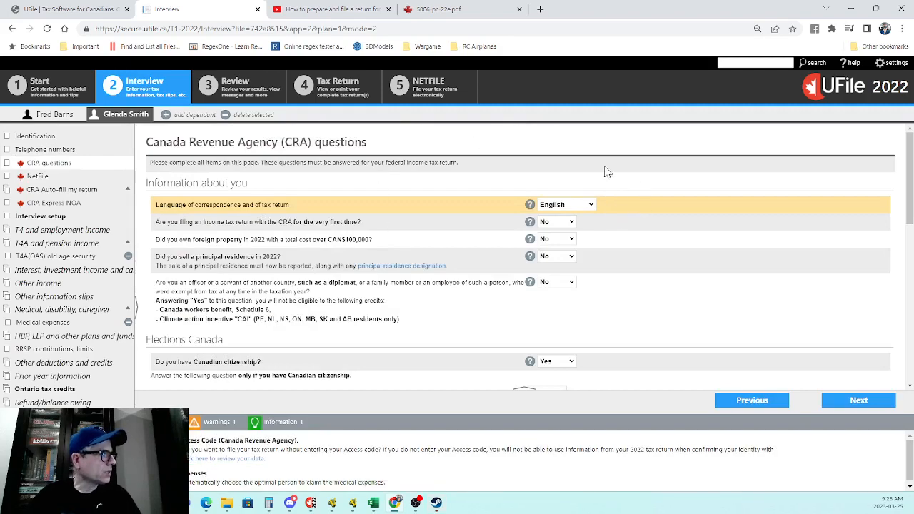
scroll(496, 317, "down", 6)
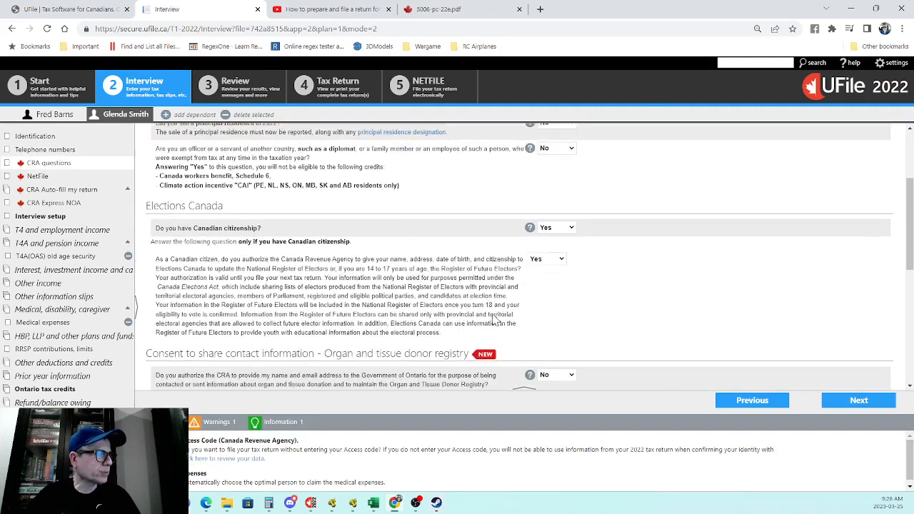
scroll(535, 216, "down", 3)
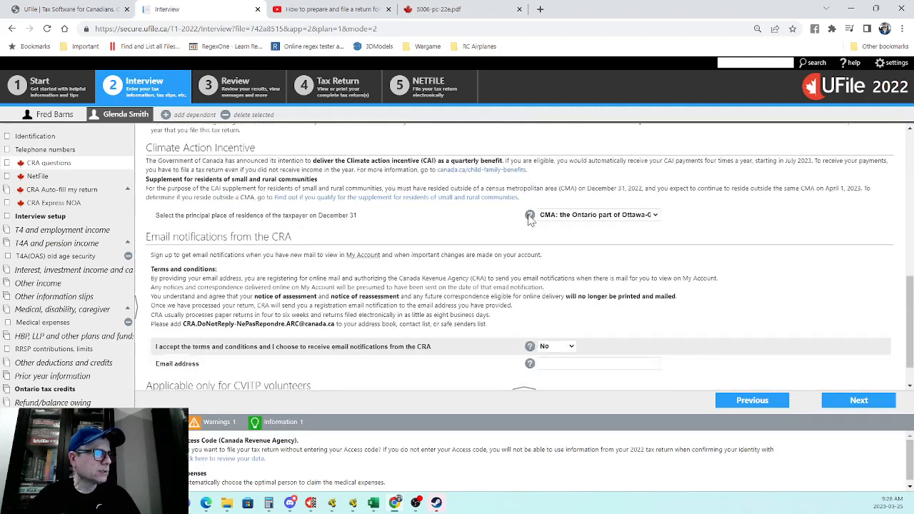
left_click(68, 256)
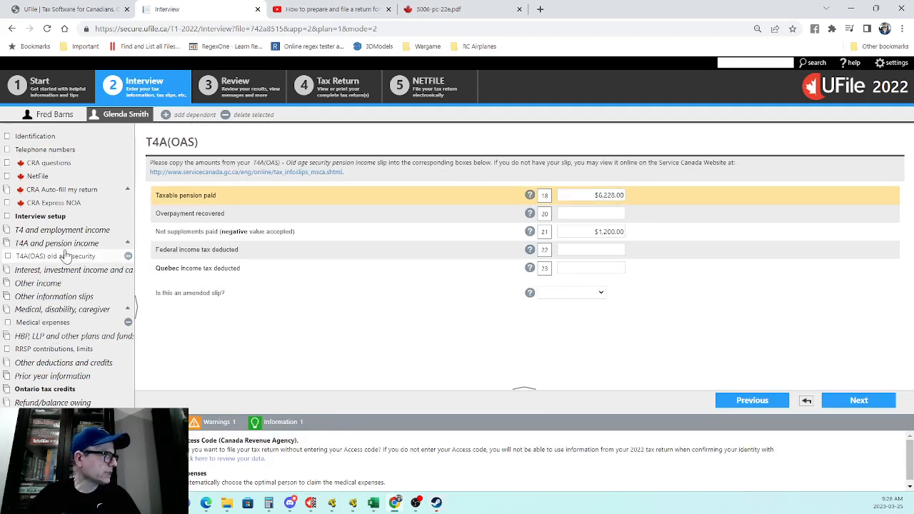
Step: Check the spouse's dental expense entry, then calculate the return for a $1,674.50 total refund
left_click(61, 320)
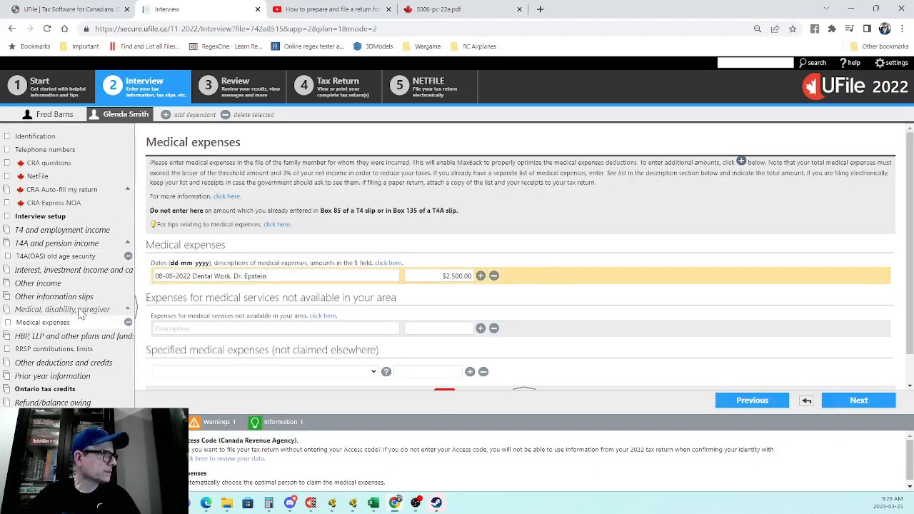
left_click(169, 278)
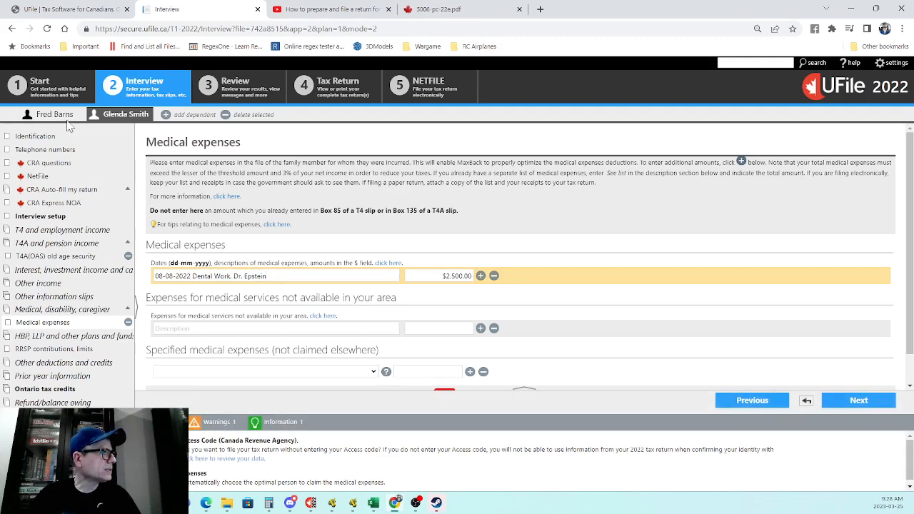
left_click(209, 86)
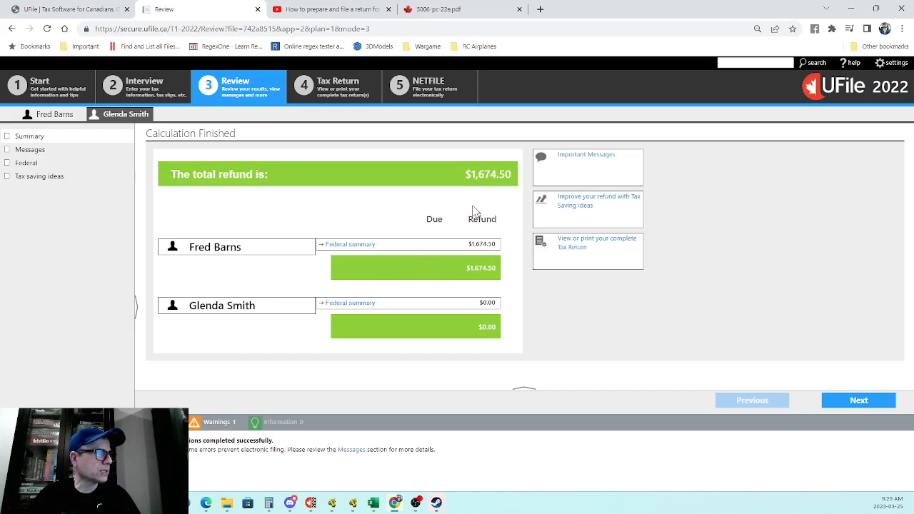
Step: Read the spouse's review messages showing she cannot NETFILE, then switch to the primary taxpayer's results
left_click(27, 151)
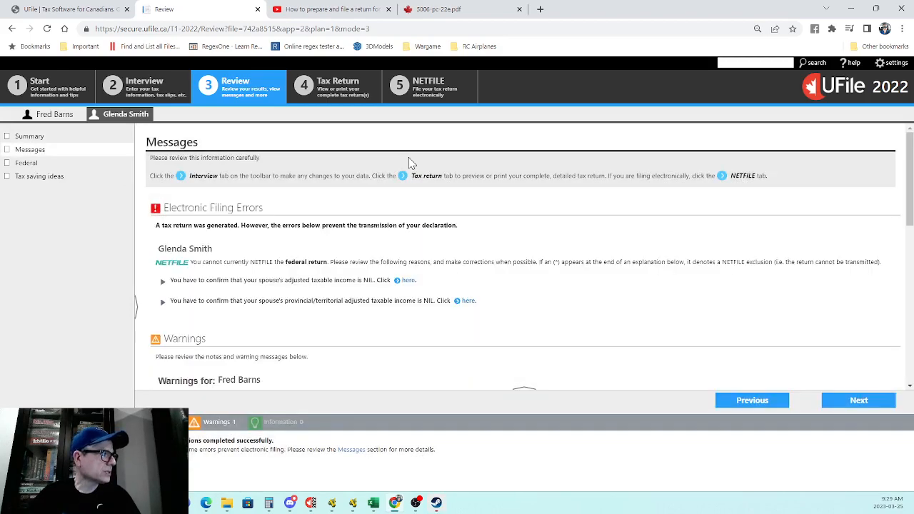
scroll(418, 168, "down", 3)
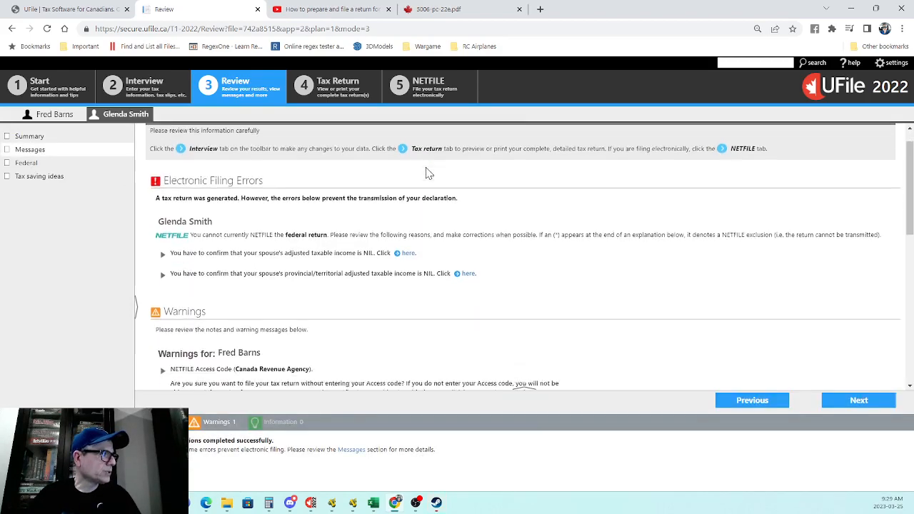
scroll(427, 172, "down", 5)
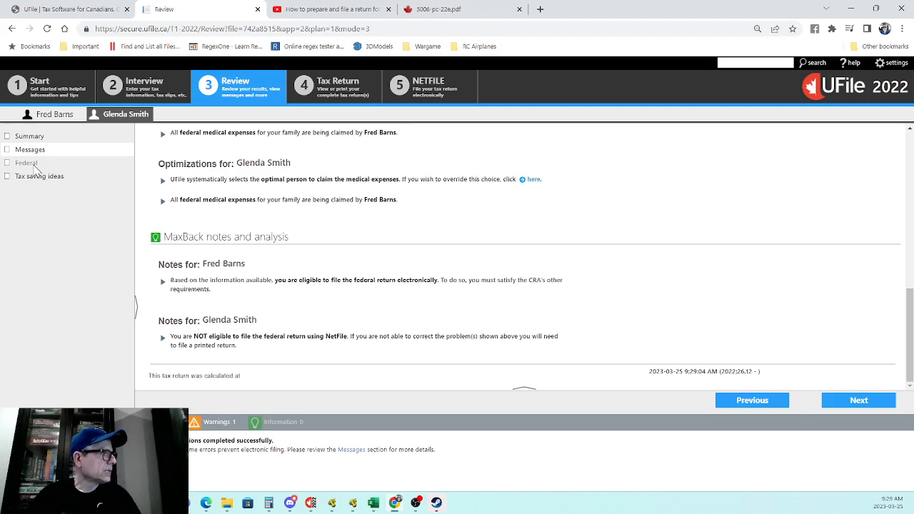
left_click(45, 116)
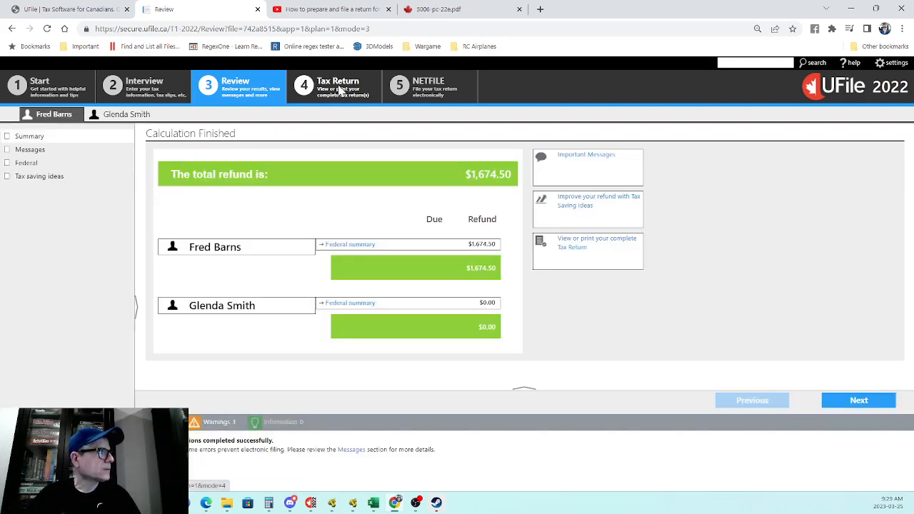
Step: Preview the T1 comparative summary, then the combined spouse summary showing total income of 14,828
left_click(340, 88)
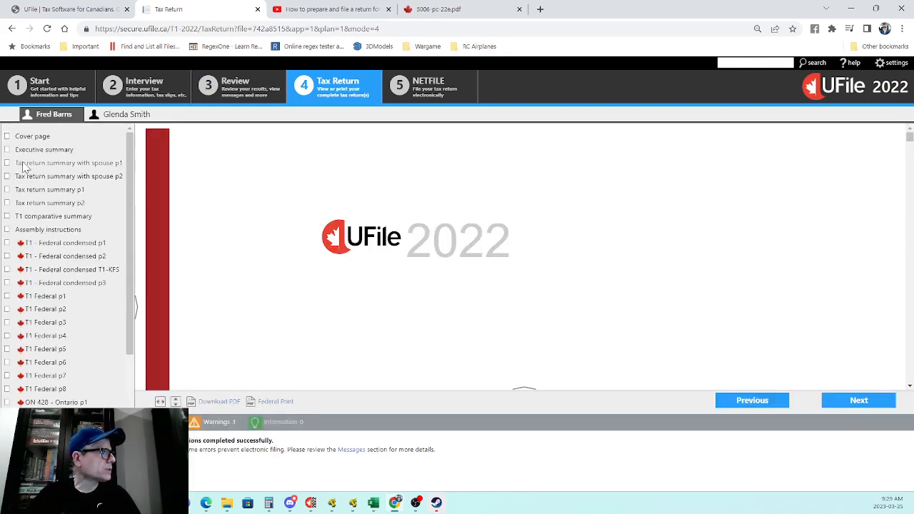
left_click(28, 216)
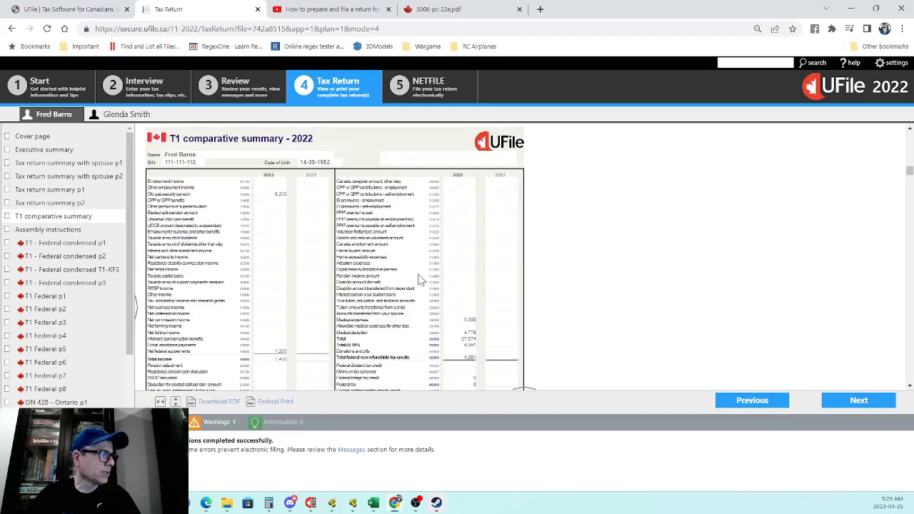
scroll(421, 243, "down", 3)
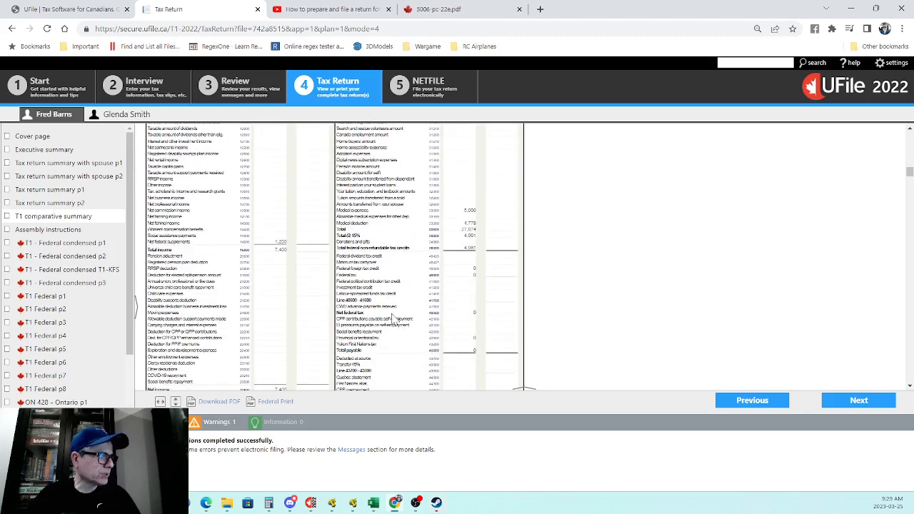
scroll(385, 307, "down", 3)
scroll(466, 309, "down", 5)
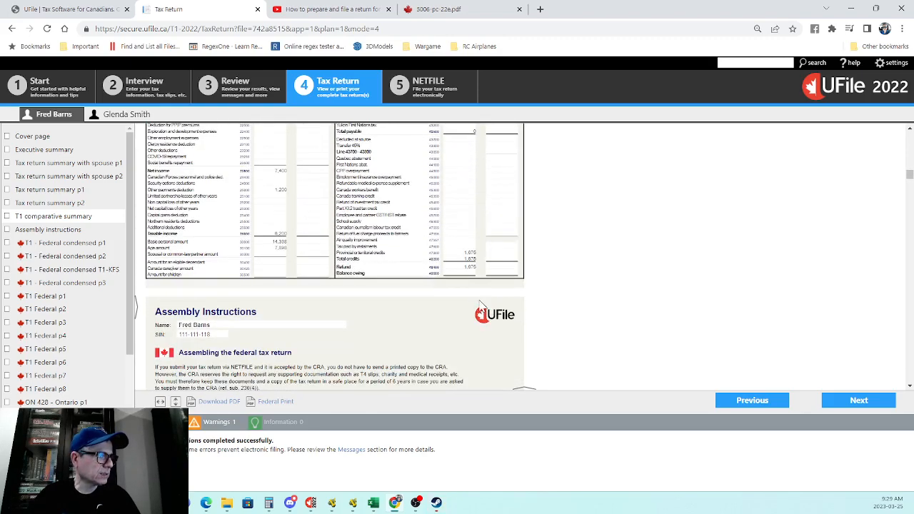
left_click(60, 166)
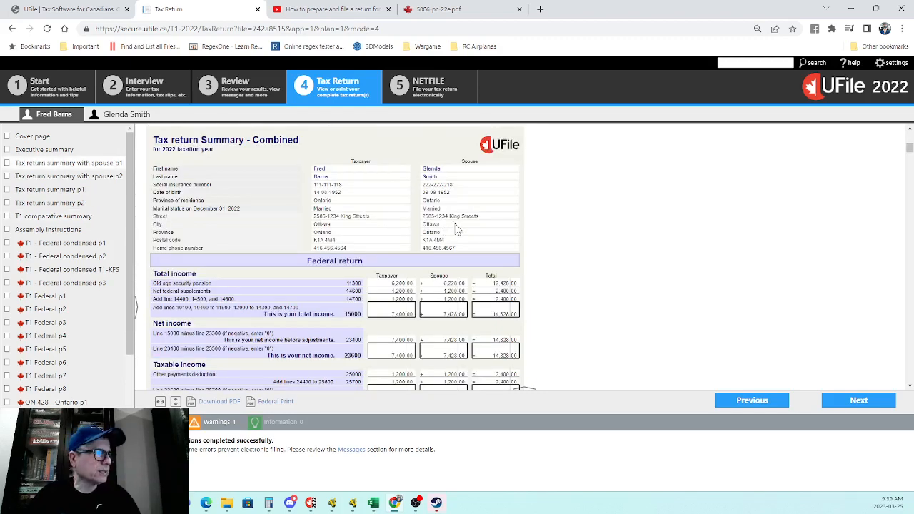
scroll(364, 238, "down", 3)
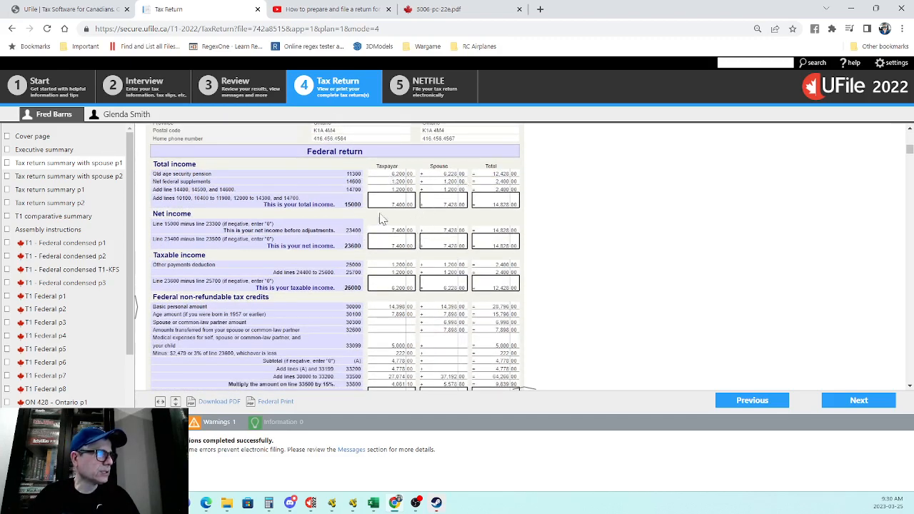
scroll(503, 218, "down", 1)
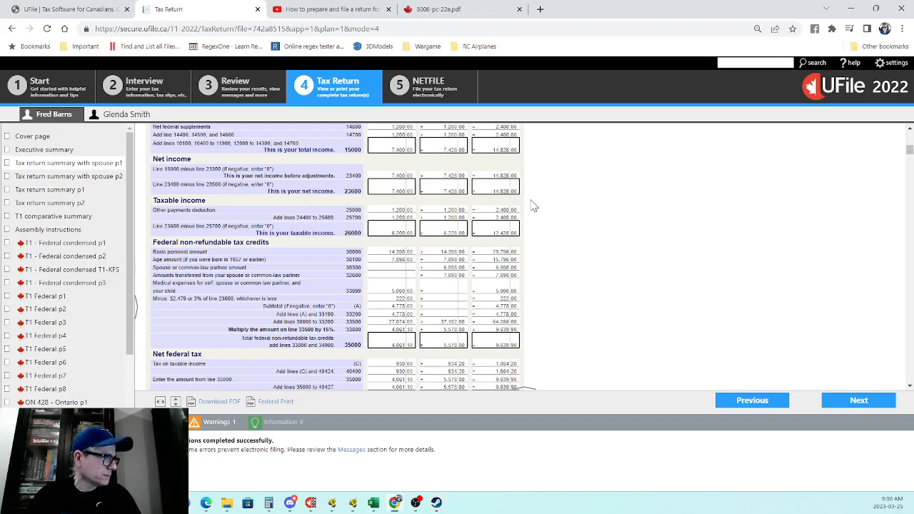
scroll(500, 229, "down", 1)
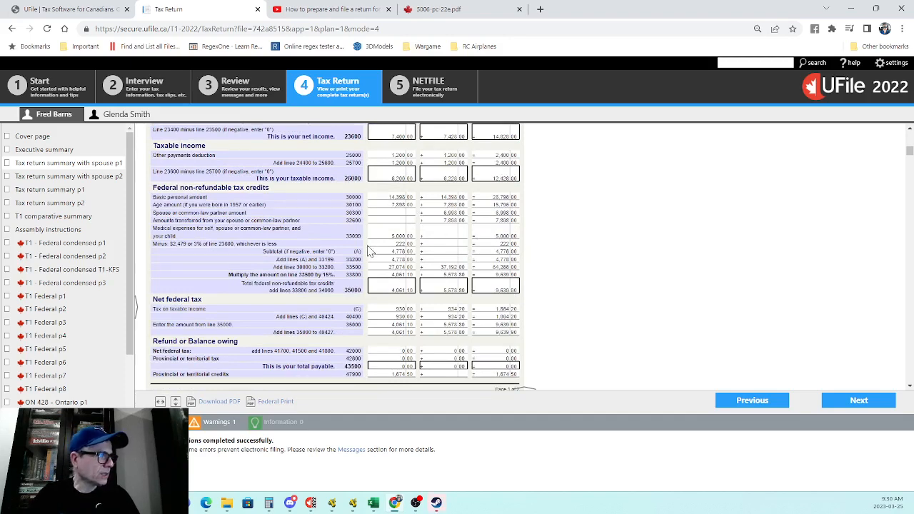
scroll(443, 250, "down", 2)
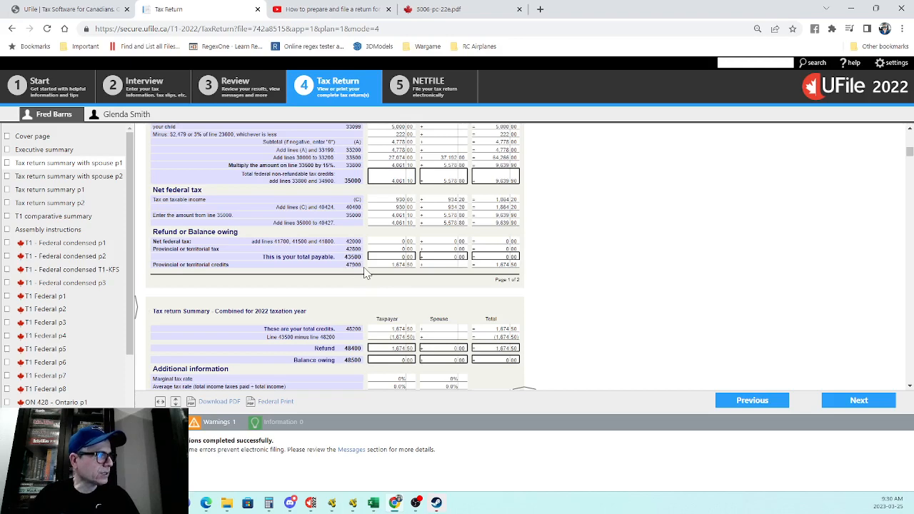
scroll(459, 267, "down", 1)
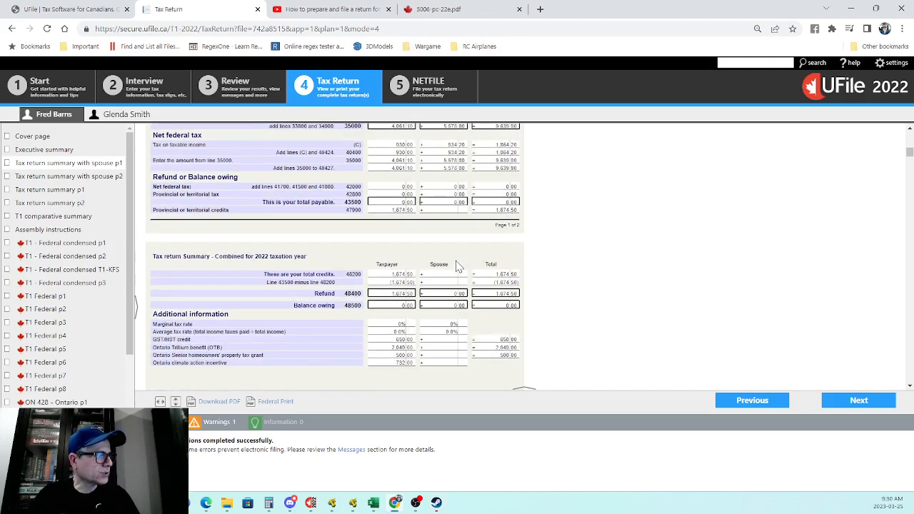
scroll(404, 277, "down", 2)
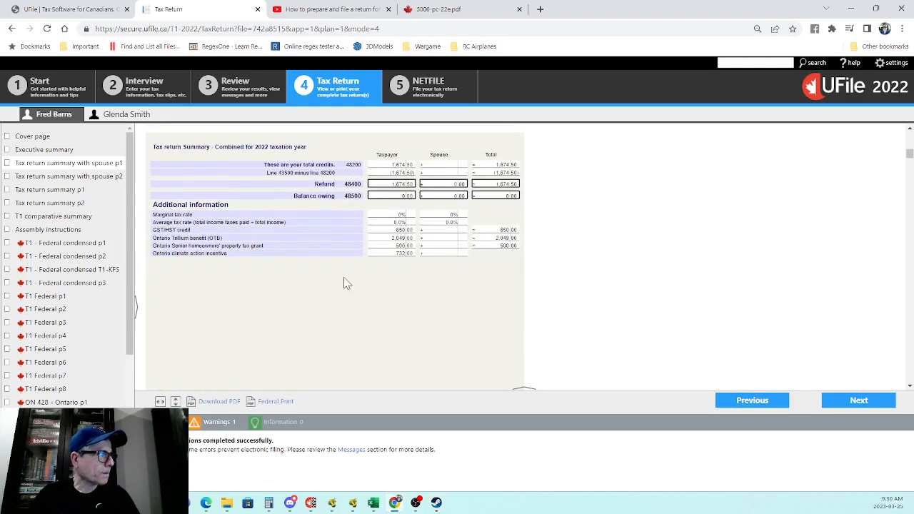
scroll(447, 243, "up", 1)
scroll(383, 246, "down", 1)
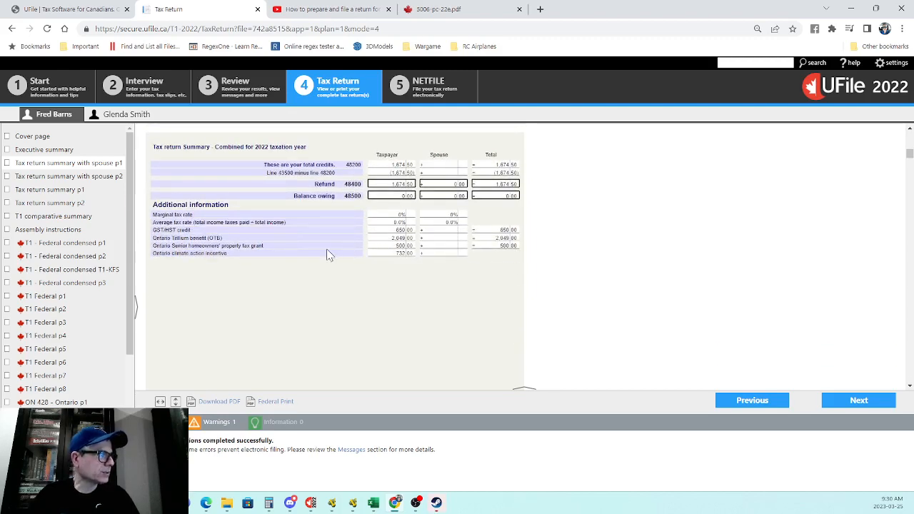
scroll(300, 259, "down", 1)
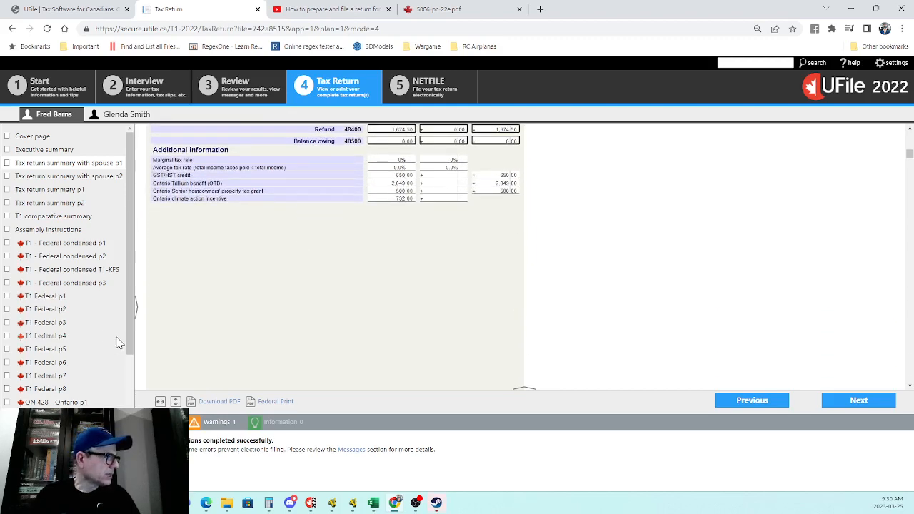
Step: Show page 1 of the condensed federal T1 and read through its income pages
left_click(68, 243)
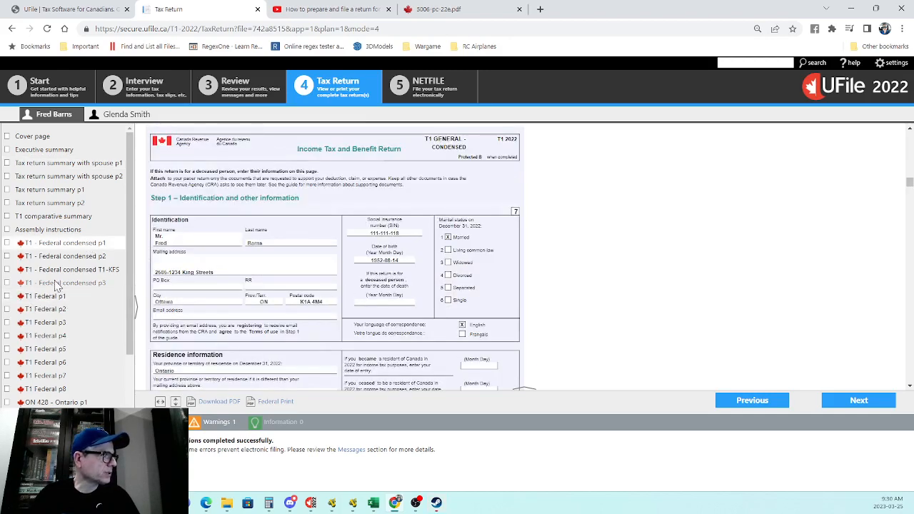
scroll(303, 252, "down", 10)
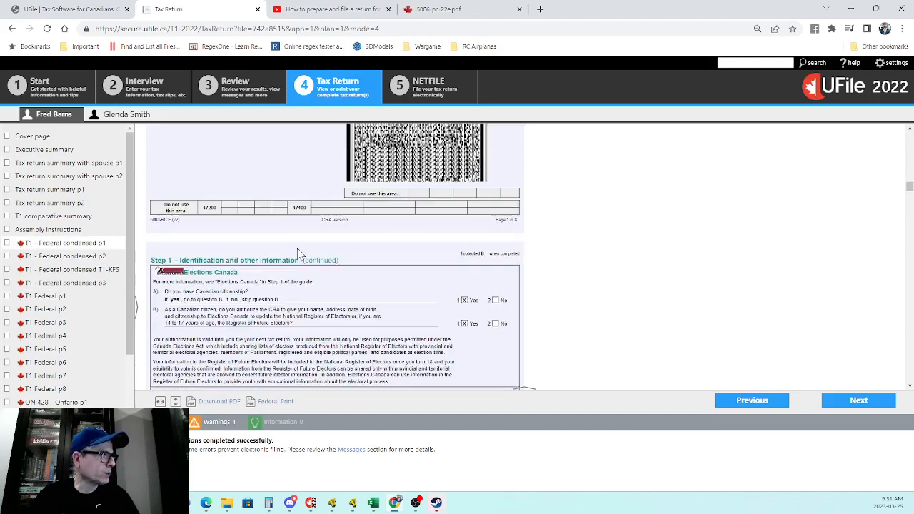
scroll(299, 255, "down", 2)
scroll(299, 254, "up", 6)
scroll(298, 254, "down", 3)
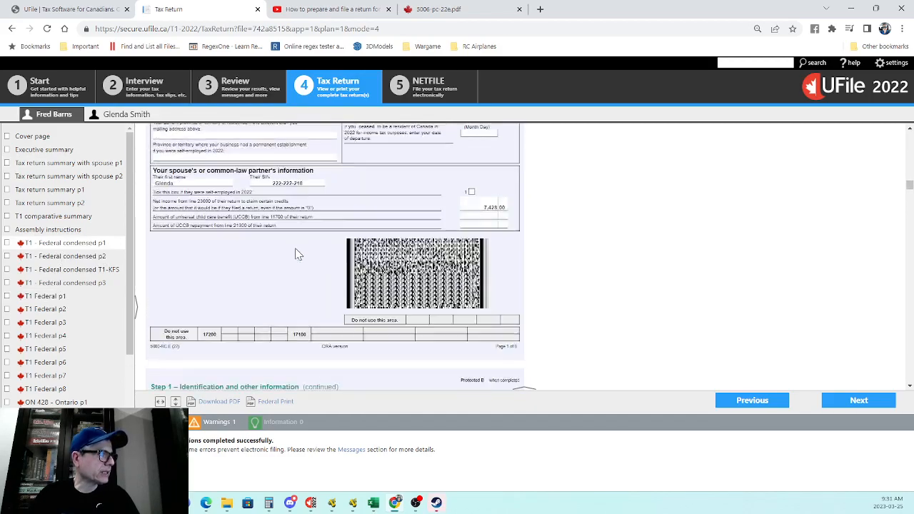
scroll(319, 230, "up", 3)
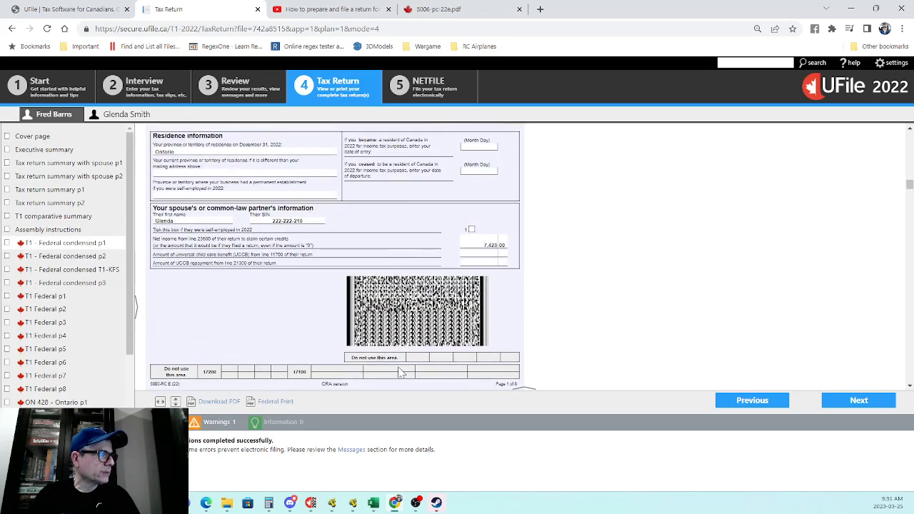
scroll(392, 311, "down", 12)
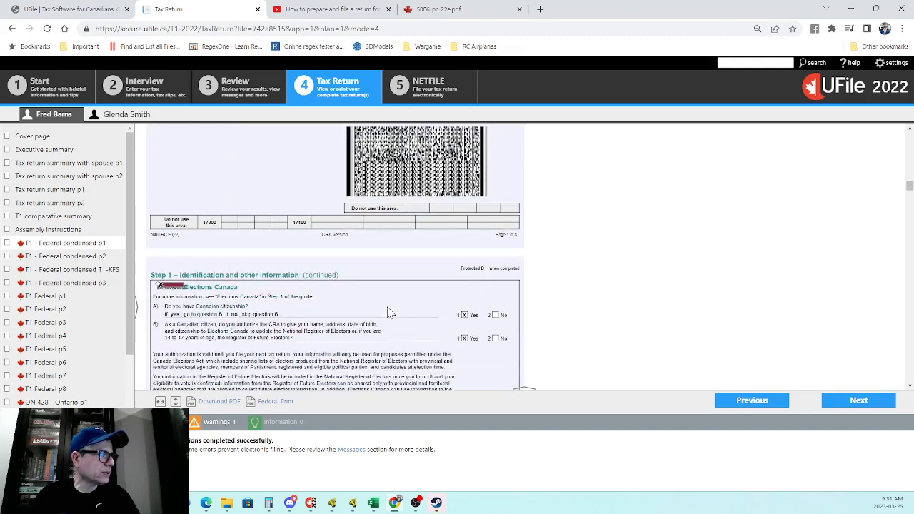
scroll(383, 312, "down", 15)
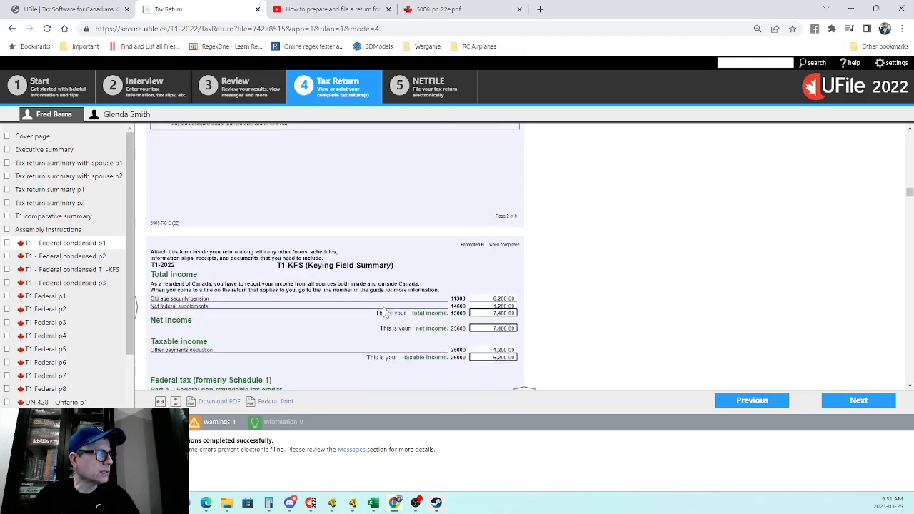
scroll(383, 312, "down", 8)
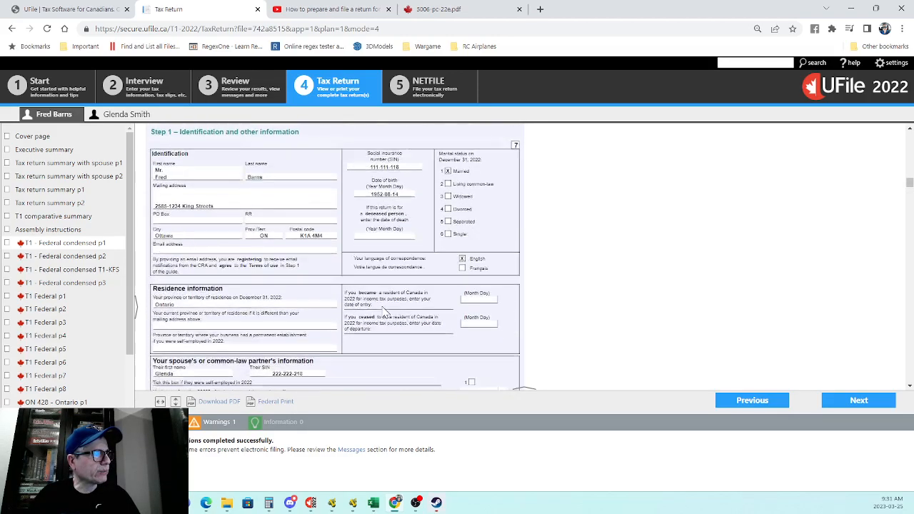
Step: Move on to the ON479 Ontario Credits form, with the staycation credit at 300.00
scroll(384, 312, "down", 12)
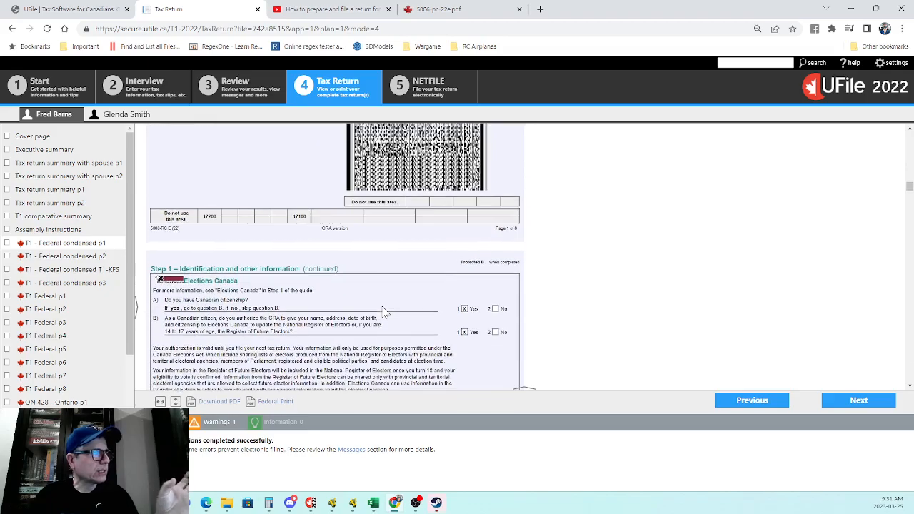
scroll(380, 311, "down", 15)
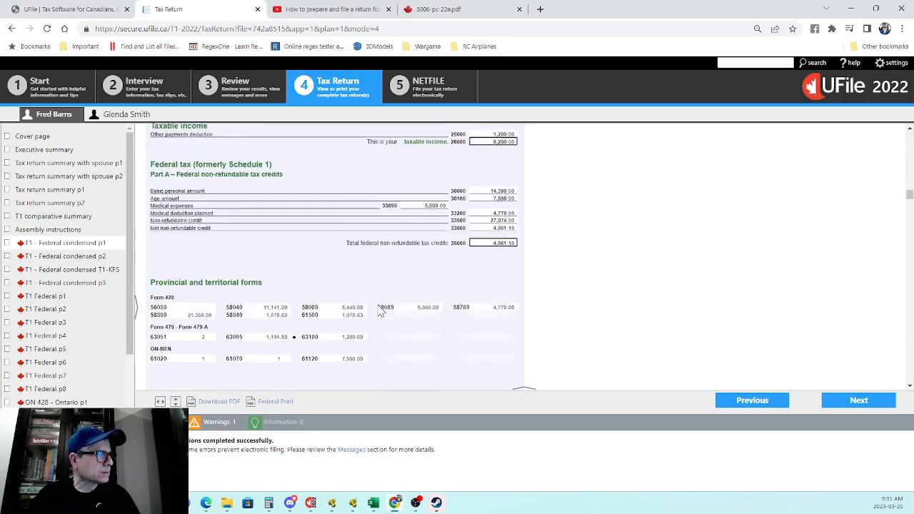
scroll(380, 311, "down", 15)
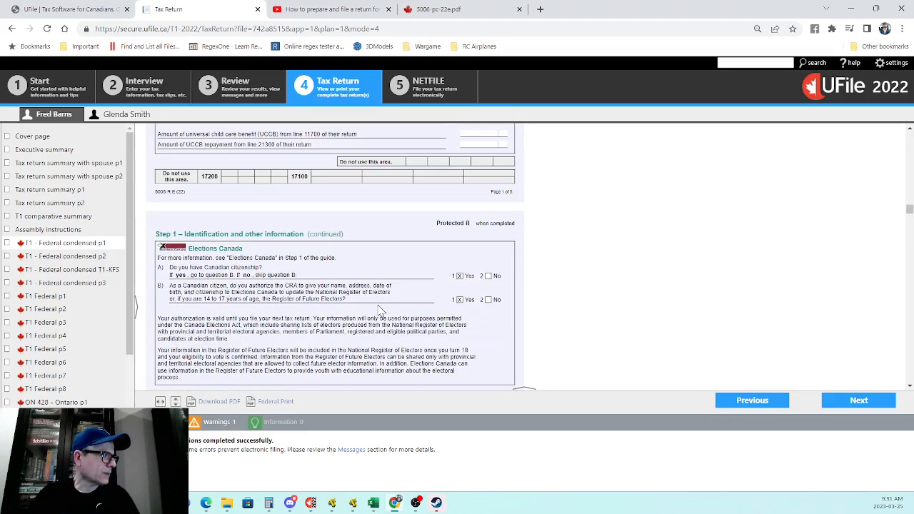
scroll(380, 310, "down", 1)
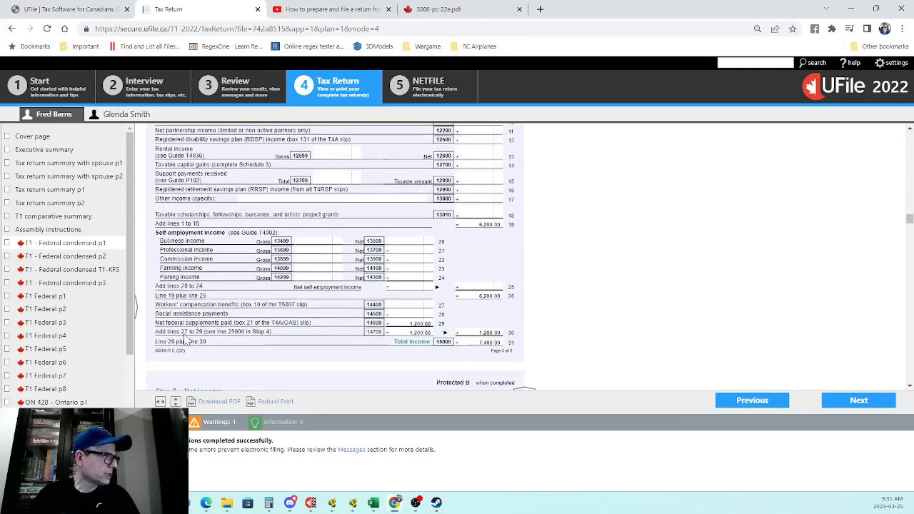
scroll(132, 388, "down", 1)
scroll(114, 392, "down", 1)
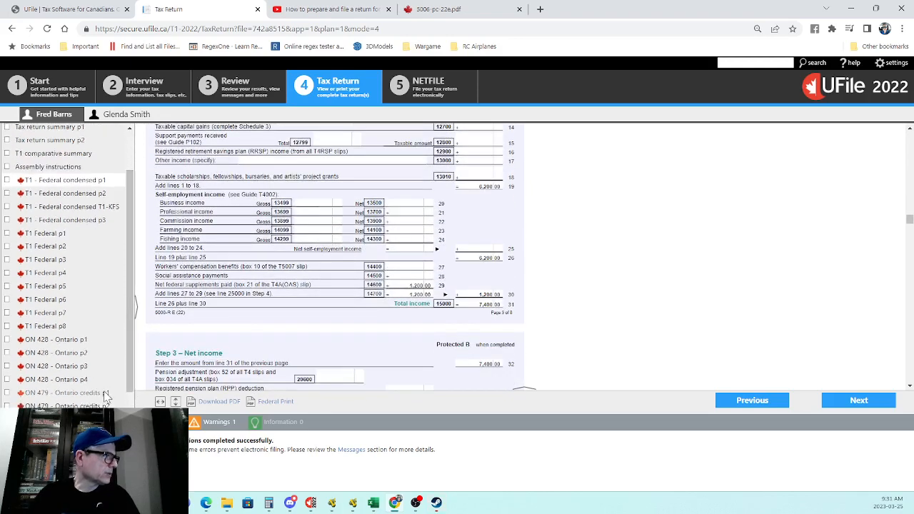
left_click(84, 394)
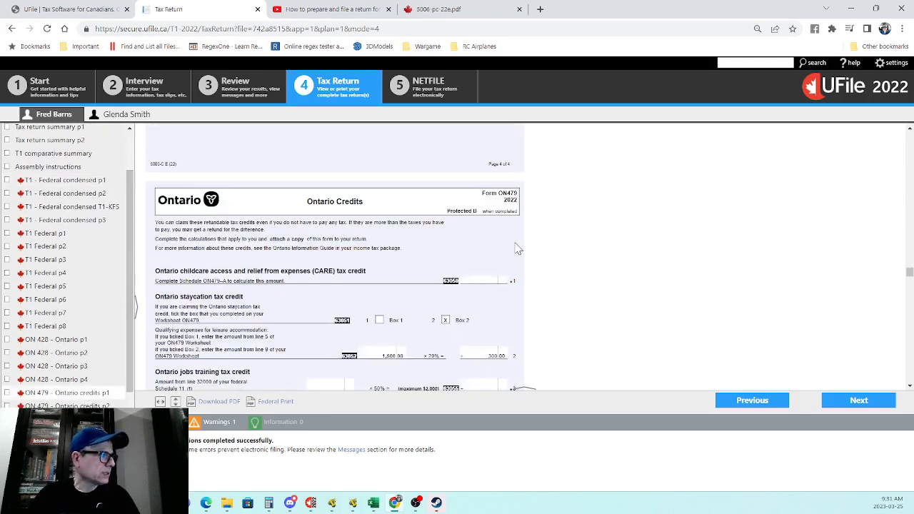
Step: Read ON479 down to the 1,674.50 Ontario credits total and into the ON-BEN application with OEPTC ticked
scroll(518, 248, "down", 3)
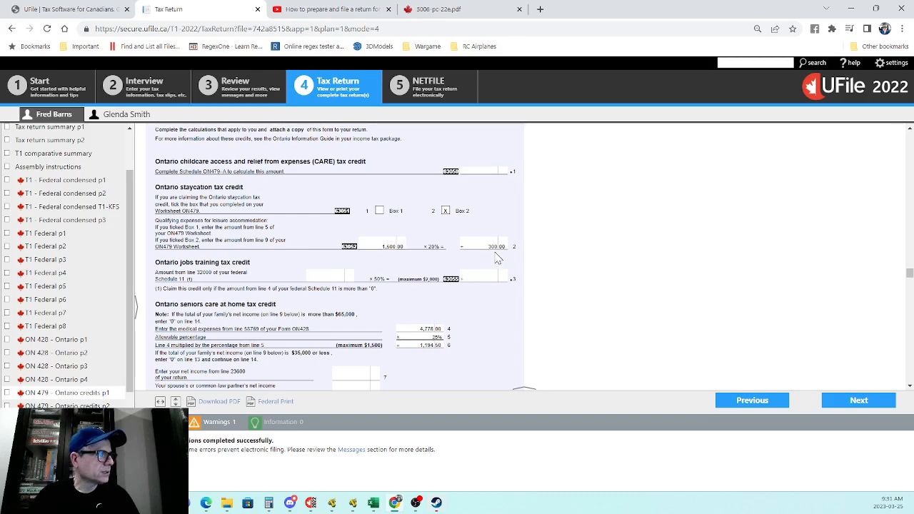
scroll(498, 255, "down", 2)
scroll(461, 267, "up", 2)
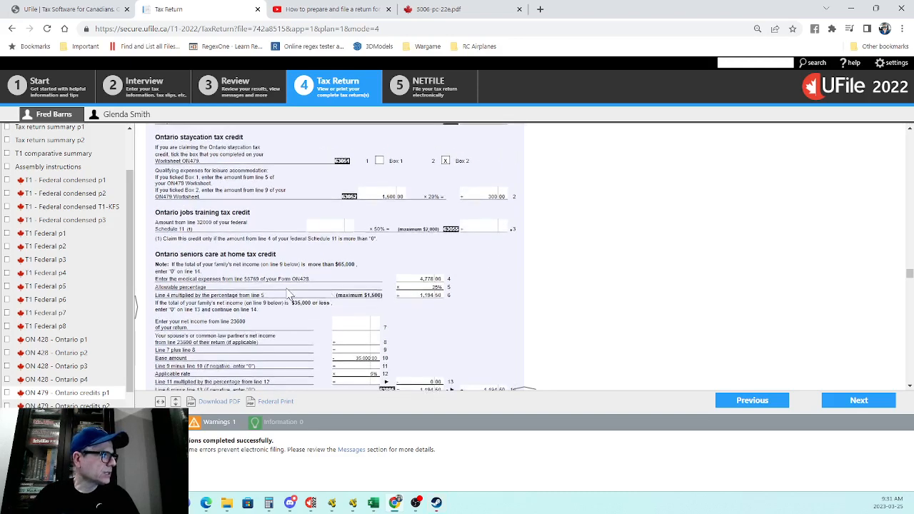
scroll(236, 285, "down", 4)
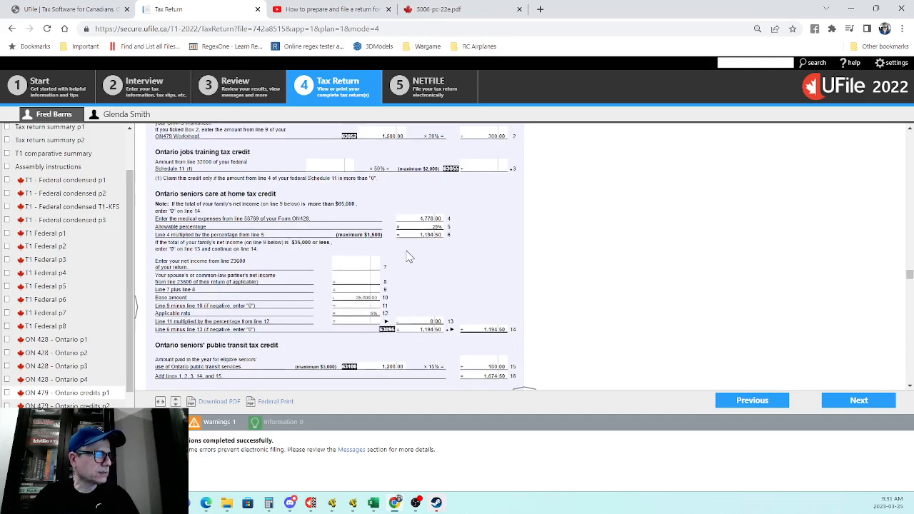
scroll(406, 253, "down", 2)
scroll(408, 257, "down", 1)
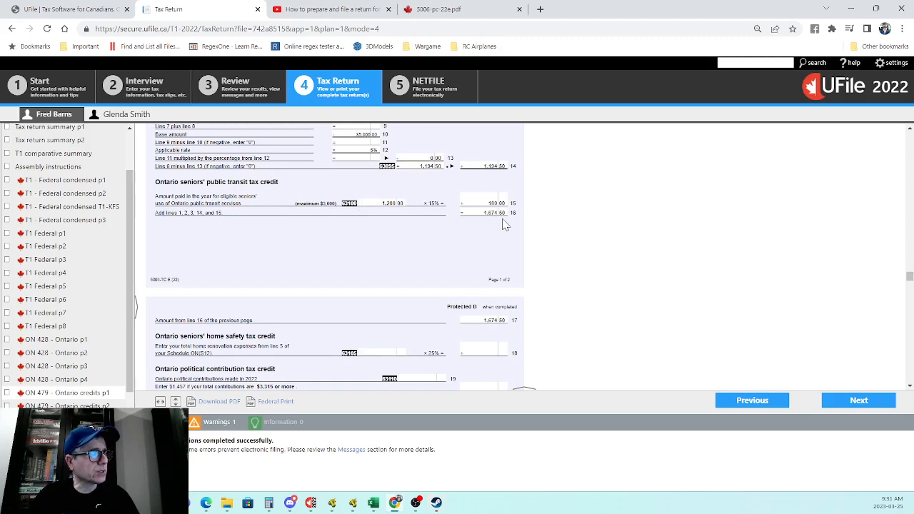
scroll(504, 224, "down", 3)
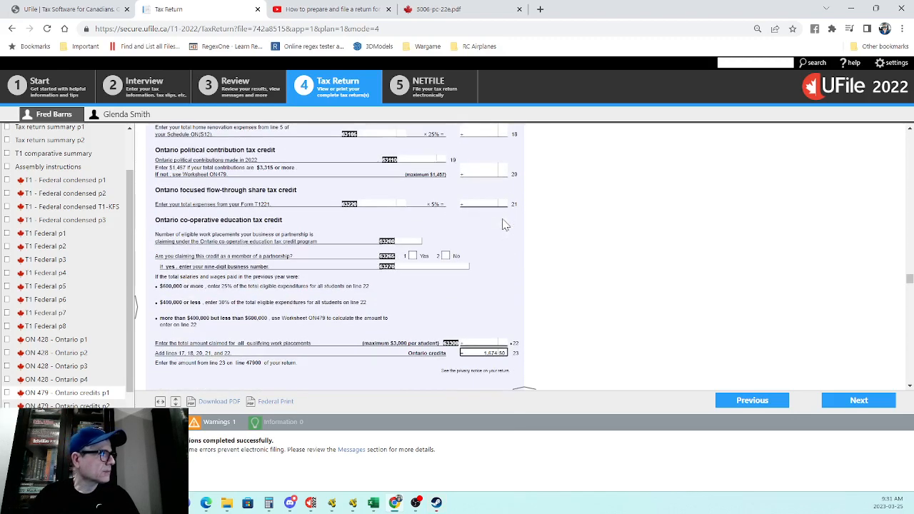
scroll(504, 224, "up", 1)
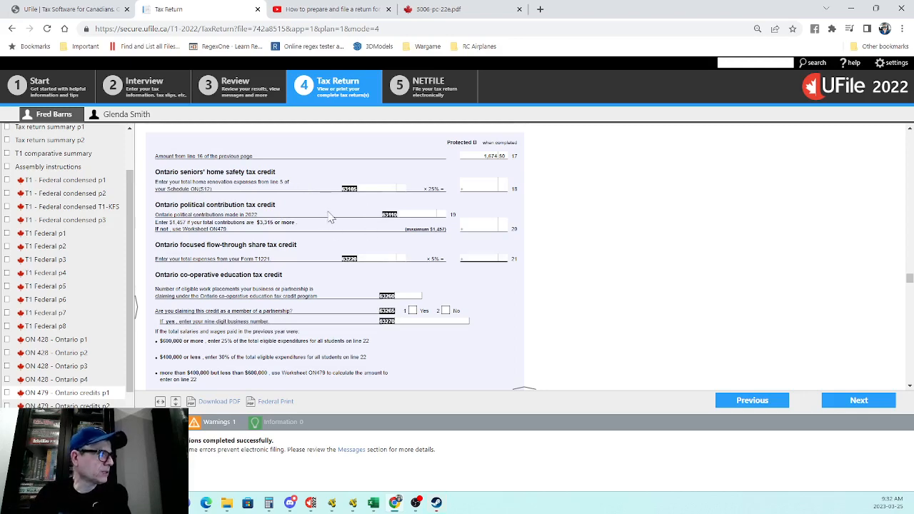
scroll(482, 204, "down", 10)
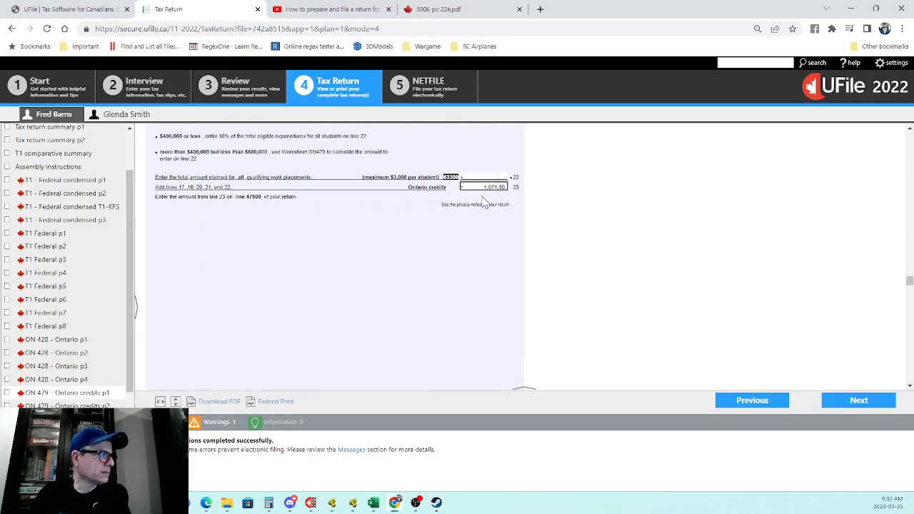
scroll(483, 203, "down", 3)
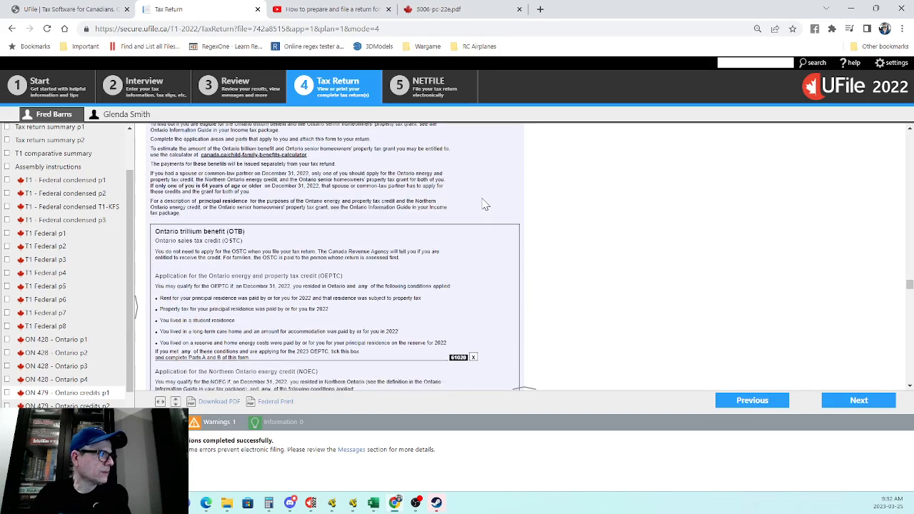
Step: Read ON-BEN Parts A to C, reaching the 12-month, 7,500.00 property tax residence declaration
scroll(482, 204, "up", 2)
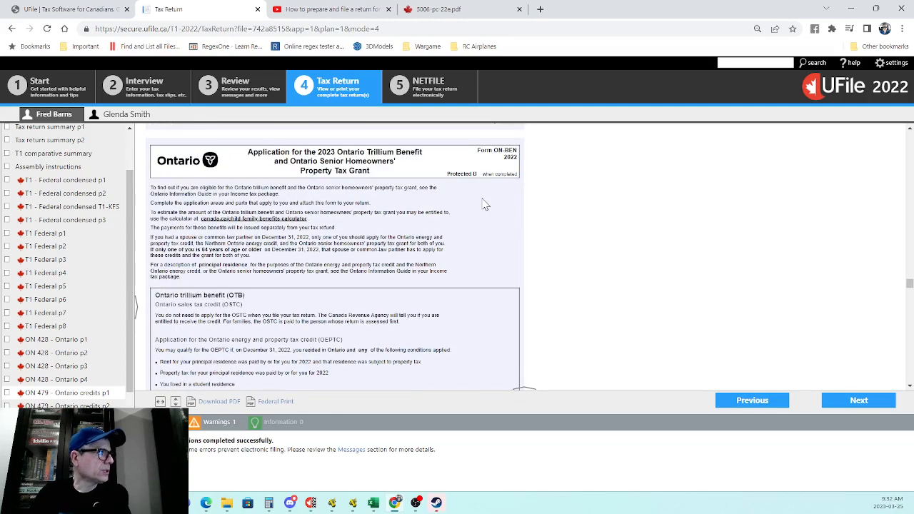
scroll(482, 204, "down", 8)
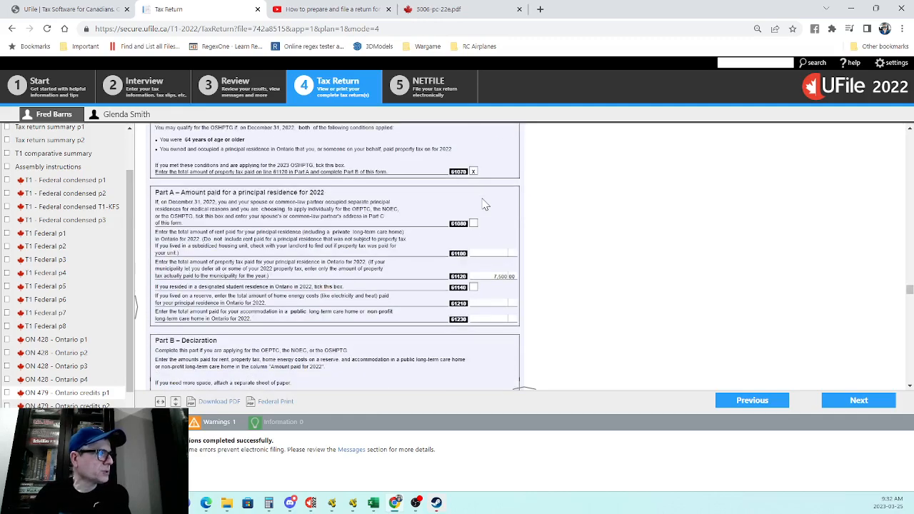
scroll(483, 204, "down", 4)
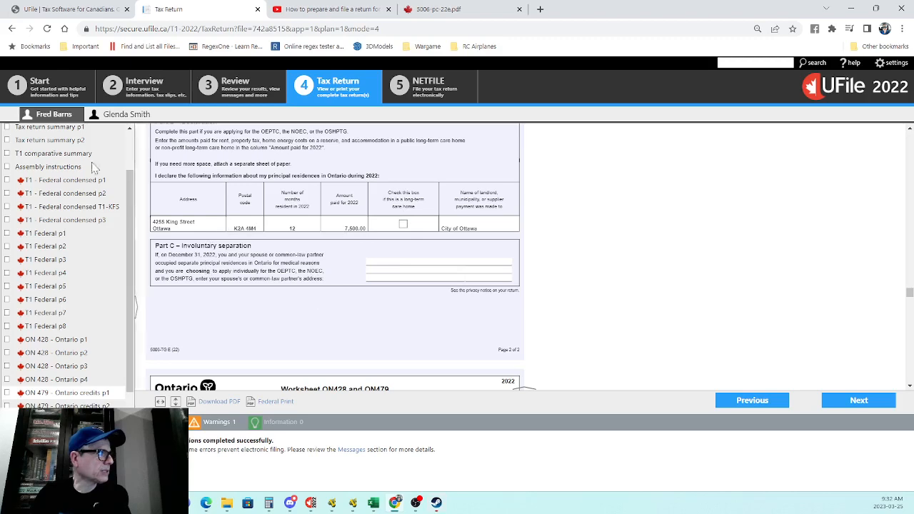
scroll(93, 167, "up", 2)
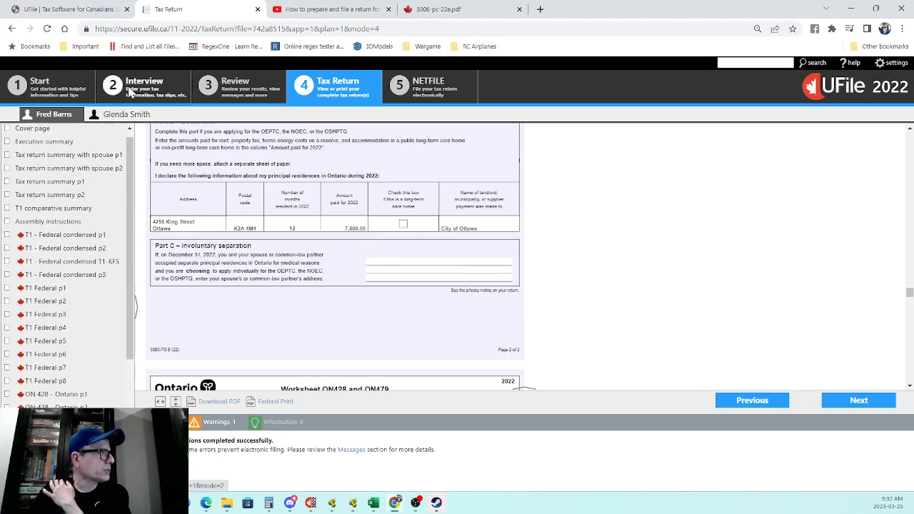
Step: In the interview's Ontario tax credits, bring up the property tax declaration: 12 months, $7,500.00, City of Ottawa
left_click(131, 91)
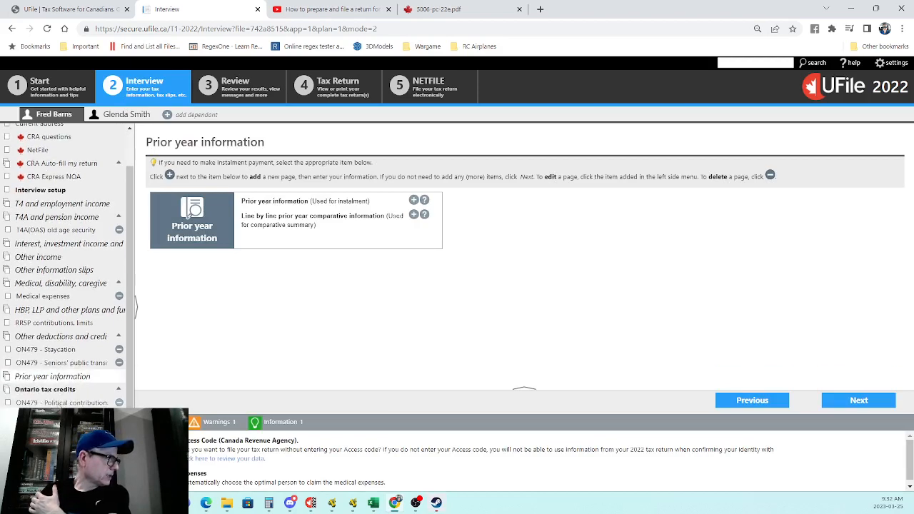
left_click(58, 392)
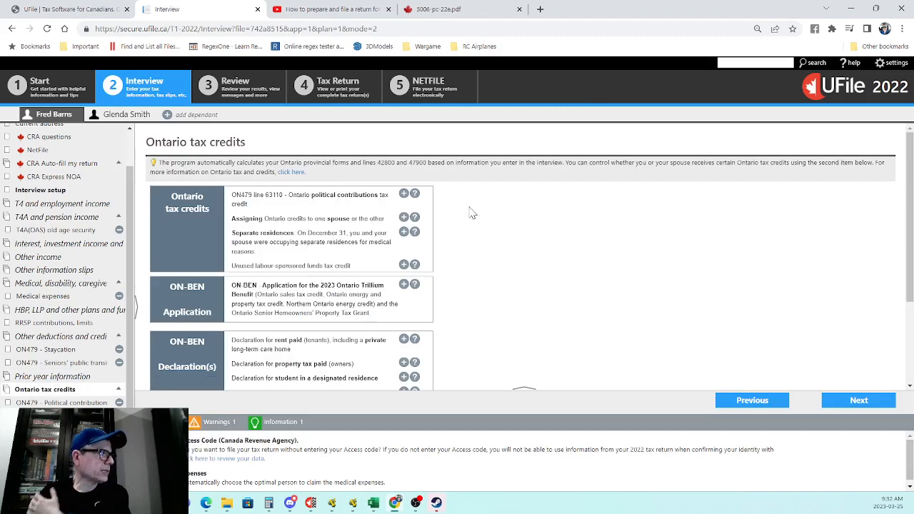
scroll(462, 205, "down", 1)
scroll(386, 191, "down", 2)
scroll(375, 199, "up", 2)
scroll(269, 276, "down", 1)
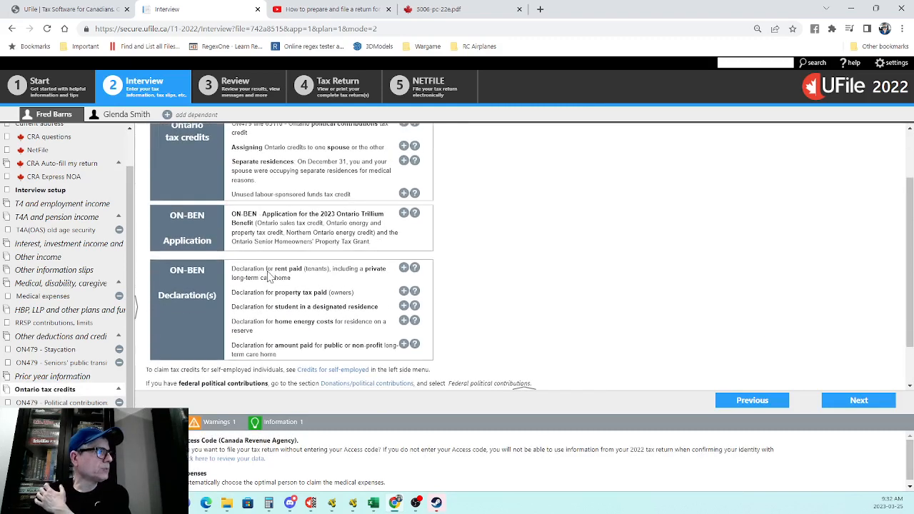
scroll(371, 222, "up", 1)
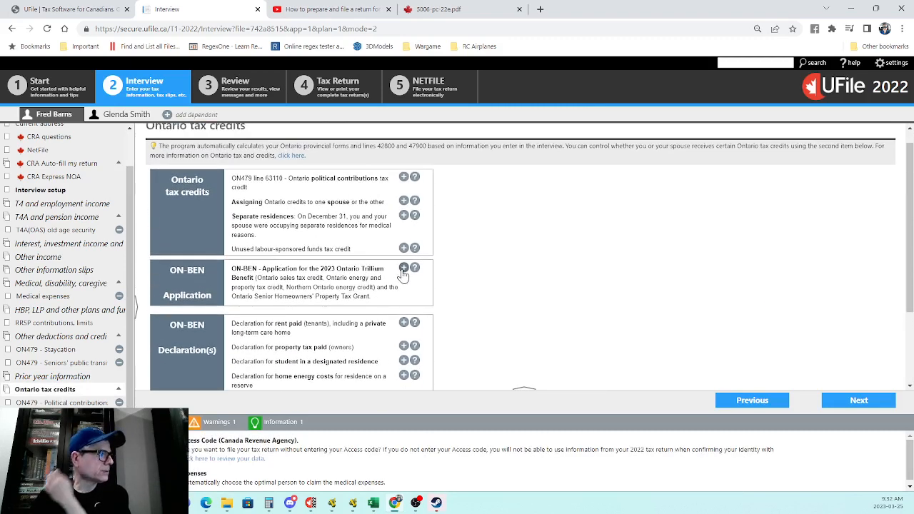
scroll(402, 275, "down", 2)
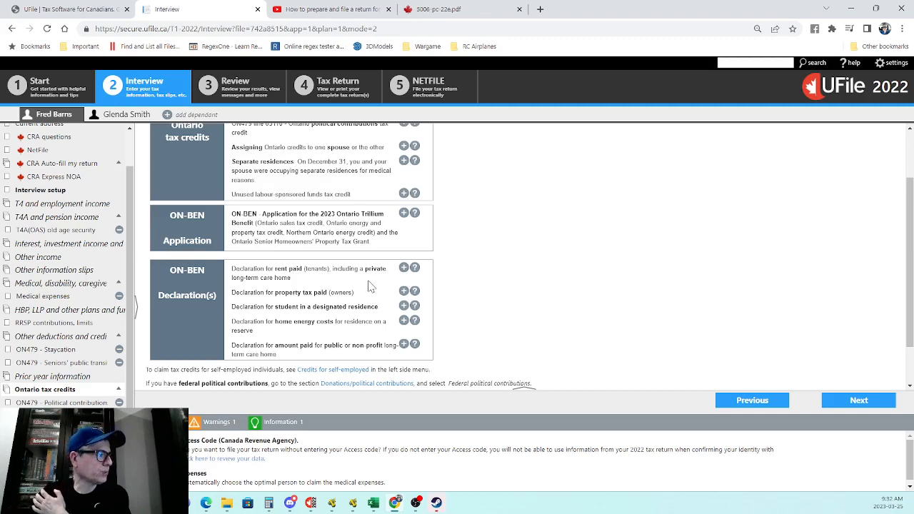
scroll(154, 363, "up", 1)
scroll(159, 369, "down", 1)
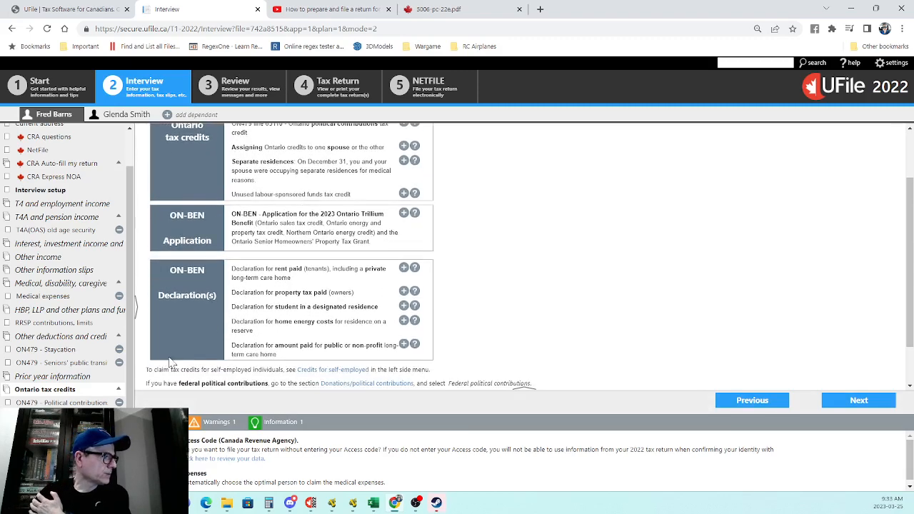
left_click(404, 291)
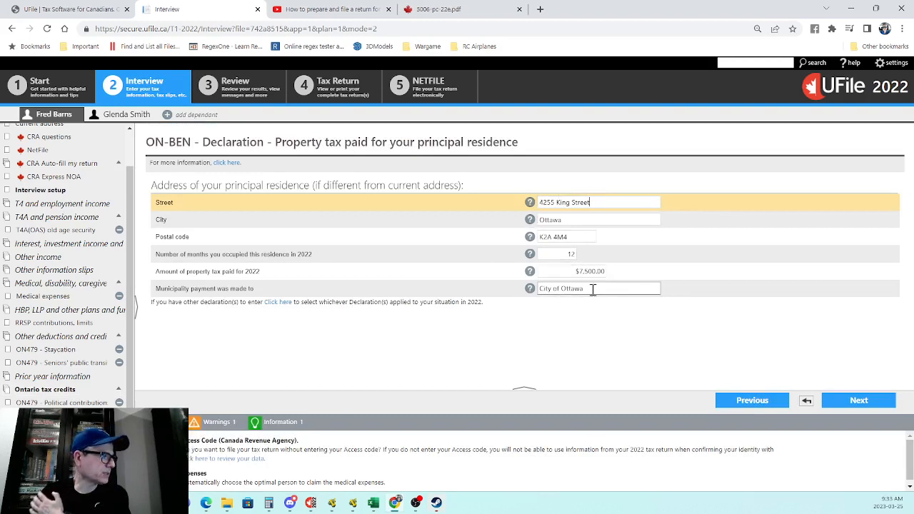
Step: Look over the ON-BEN Trillium Benefit application page, then preview the completed return from its cover page
scroll(72, 322, "up", 1)
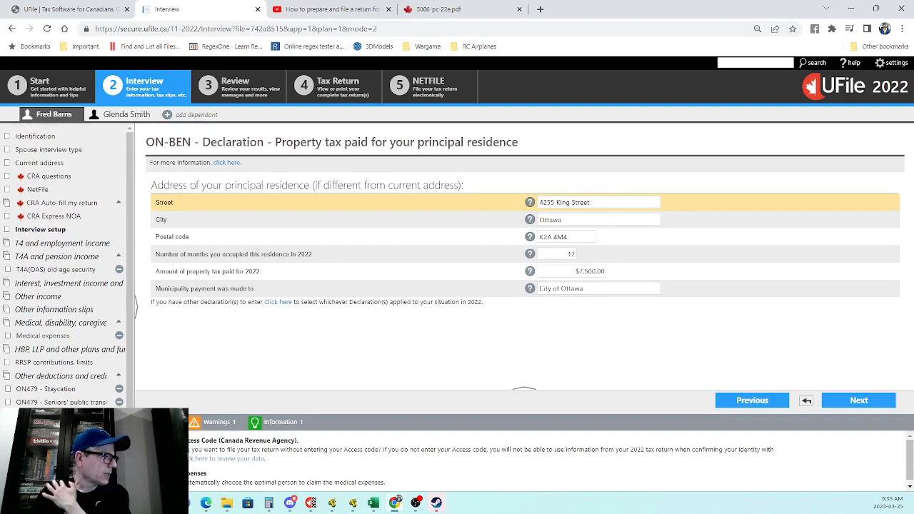
scroll(68, 264, "down", 1)
left_click(65, 416)
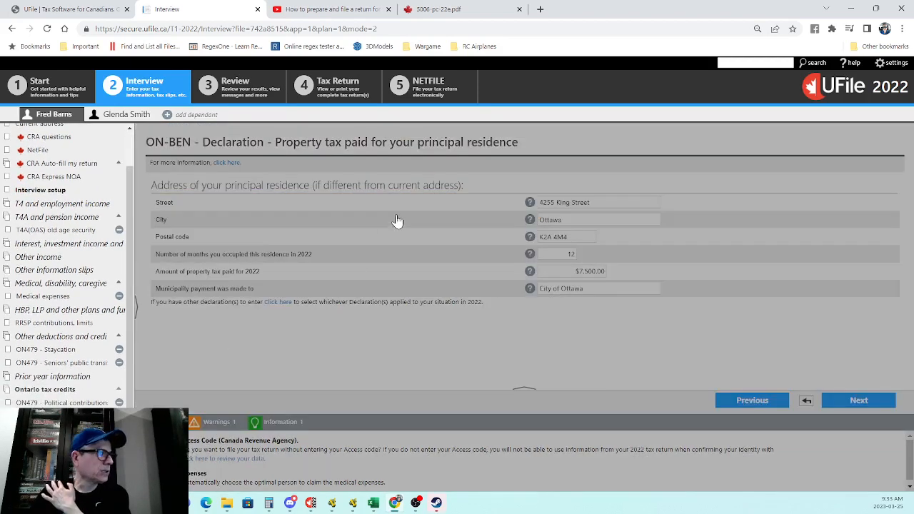
scroll(412, 196, "down", 1)
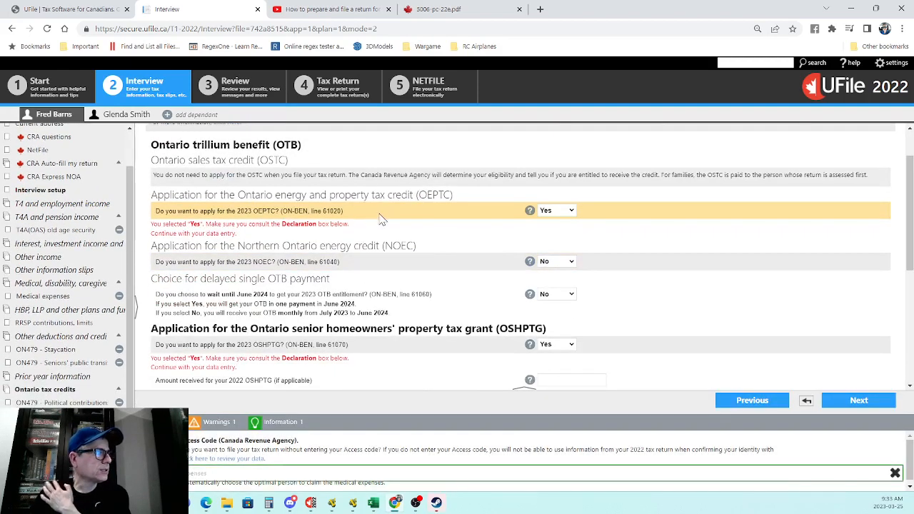
scroll(496, 210, "down", 2)
scroll(497, 210, "down", 1)
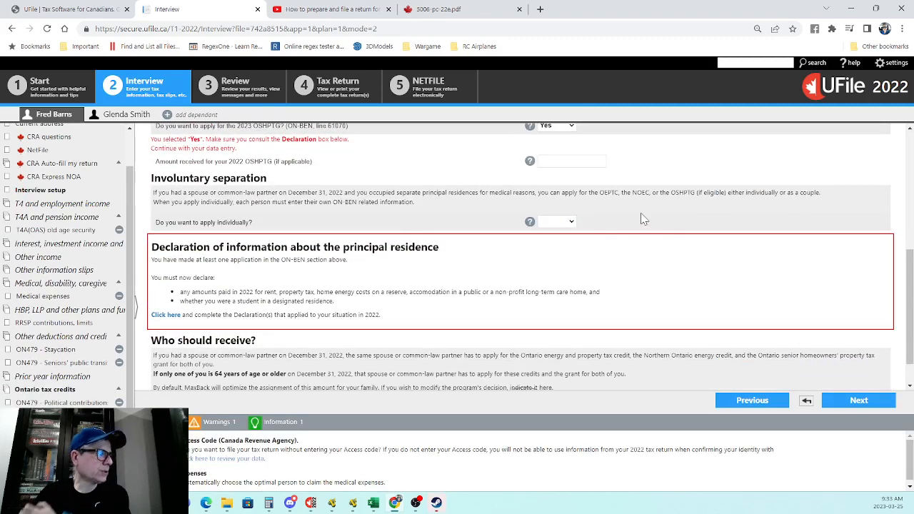
left_click(322, 90)
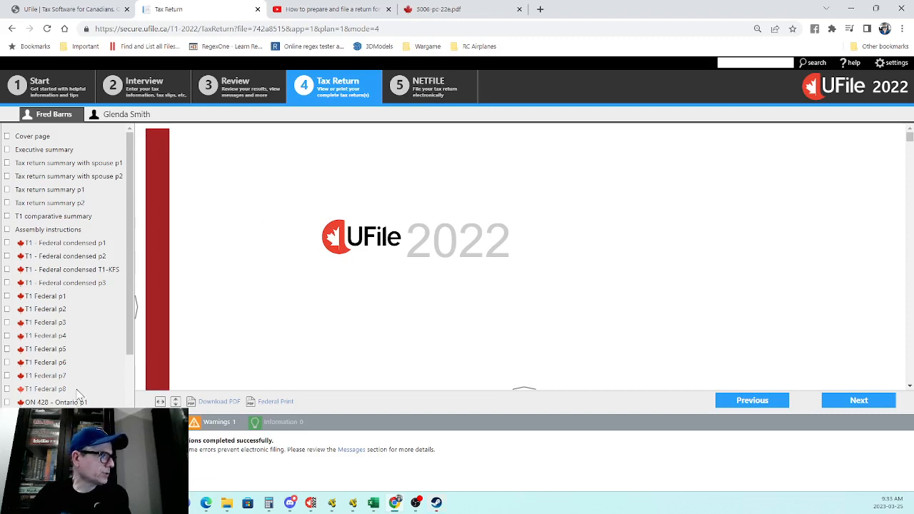
Step: Check NETFILE status and show the spouse's errors requiring confirmation that her taxable income is NIL
left_click(433, 96)
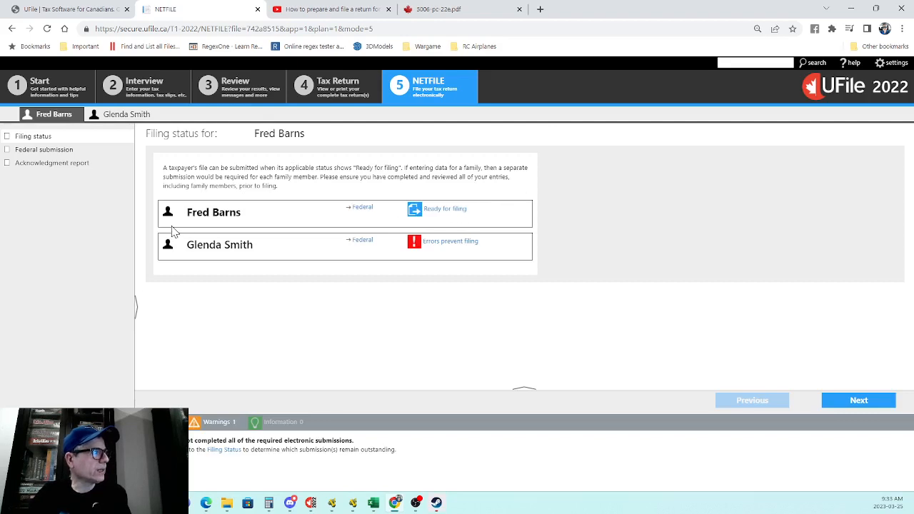
left_click(446, 243)
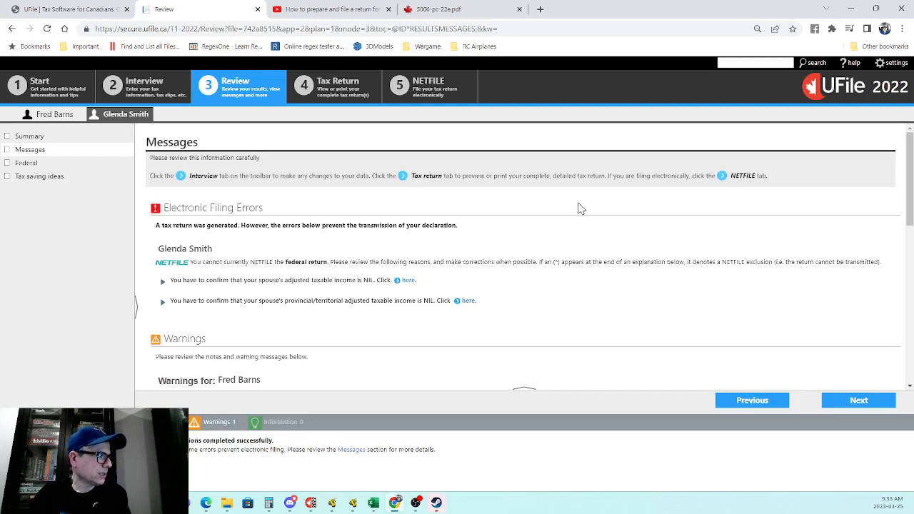
Step: Answer Yes to both spouse NIL confirmations, adjusted and provincial taxable income, and reach End of interview
left_click(405, 283)
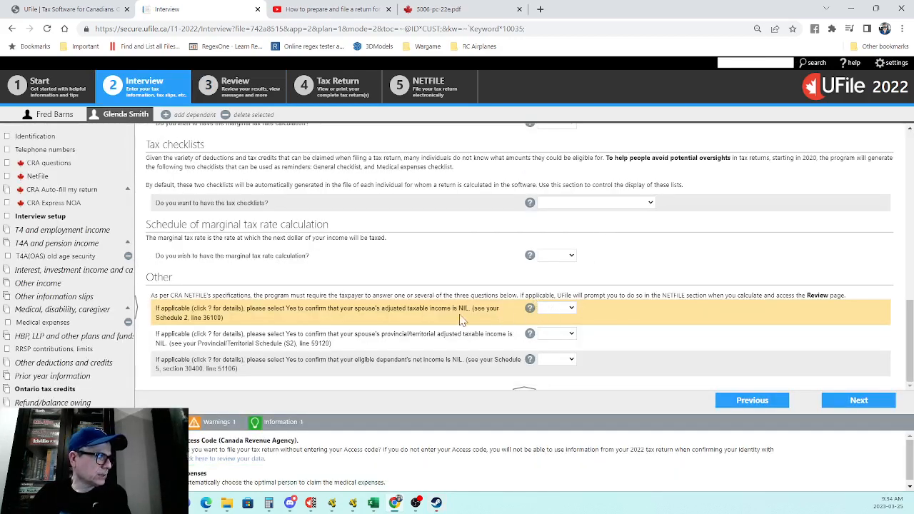
left_click(555, 314)
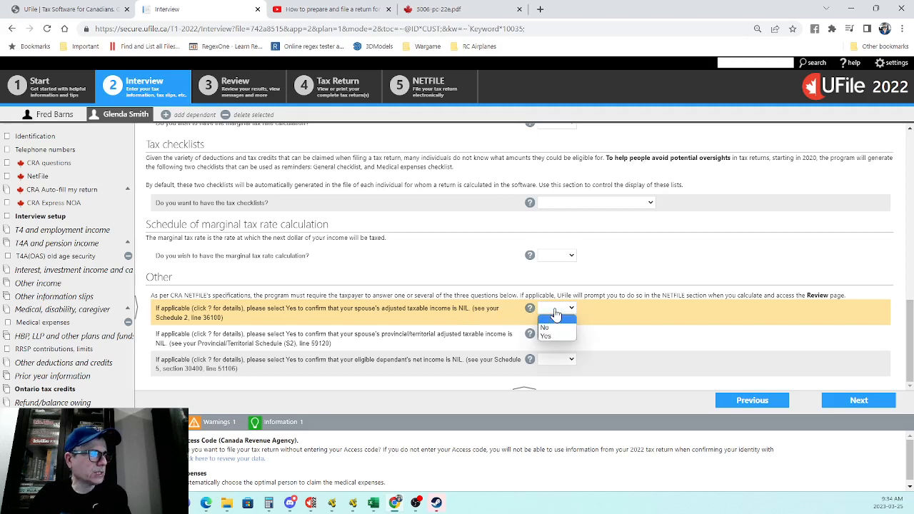
left_click(561, 336)
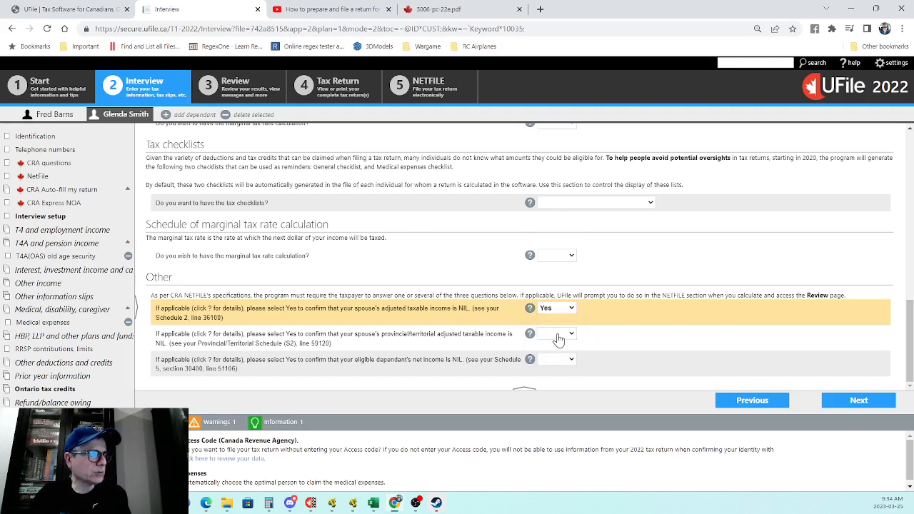
left_click(564, 338)
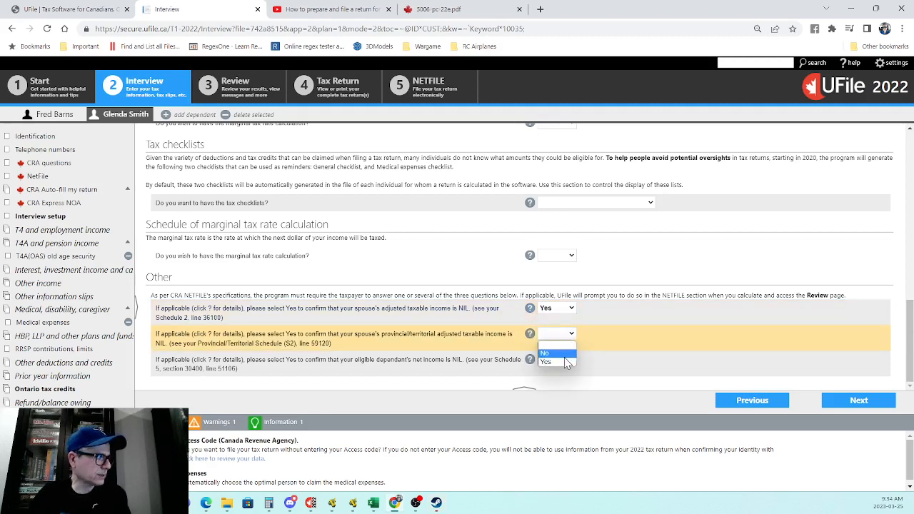
left_click(547, 354)
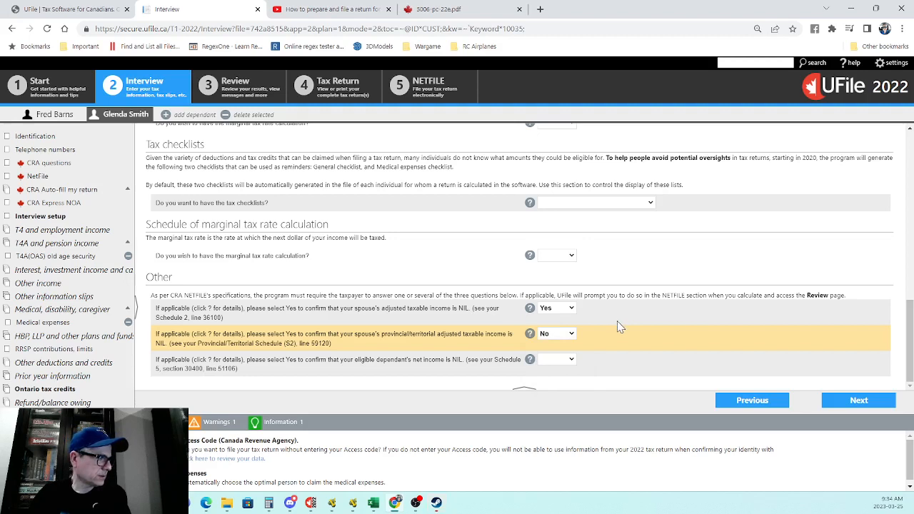
left_click(548, 336)
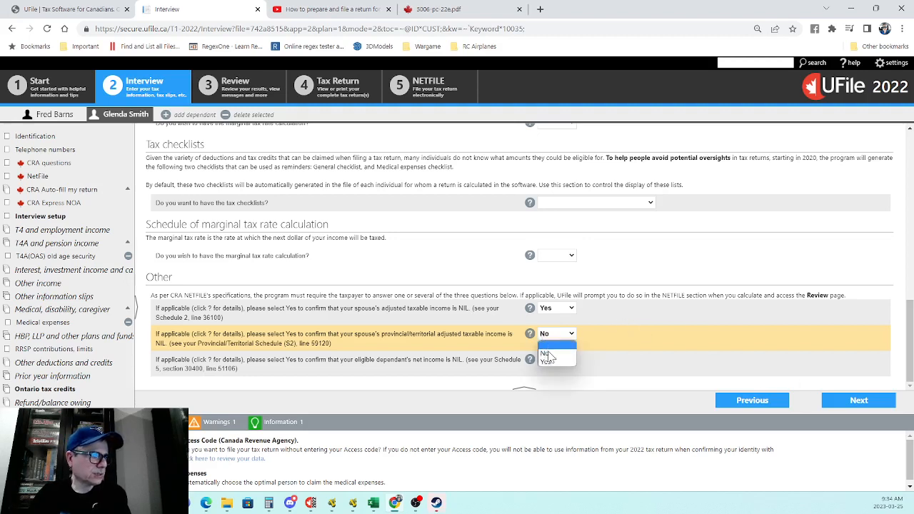
left_click(547, 361)
left_click(855, 406)
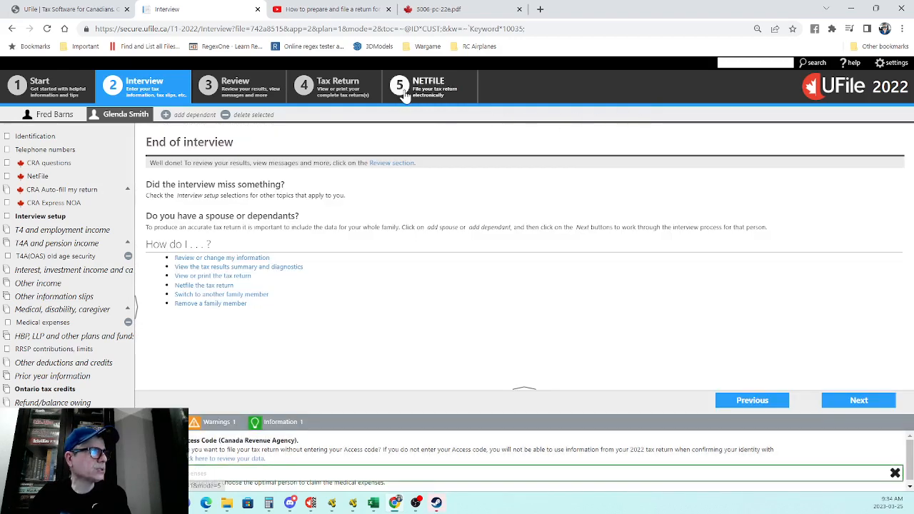
Step: Accept the NETFILE terms for the spouse's federal submission, view the acknowledgment report, then preview her full return
left_click(405, 95)
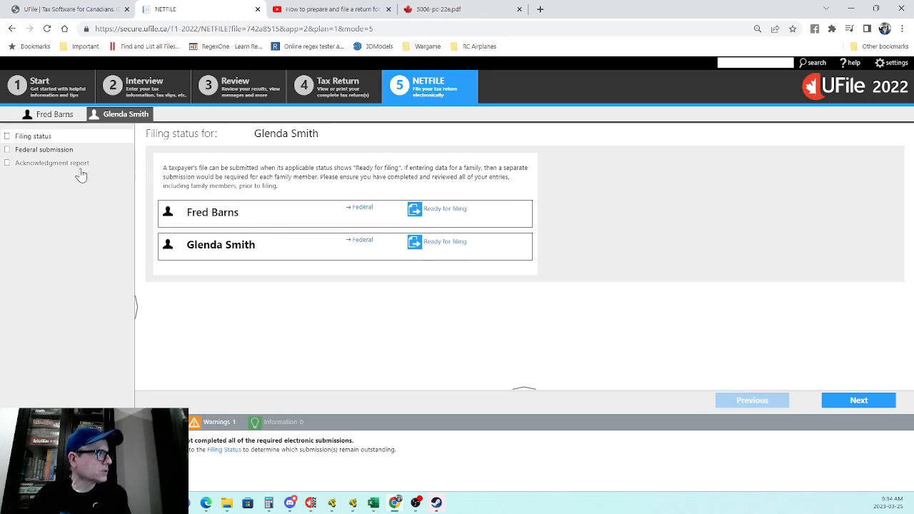
left_click(20, 150)
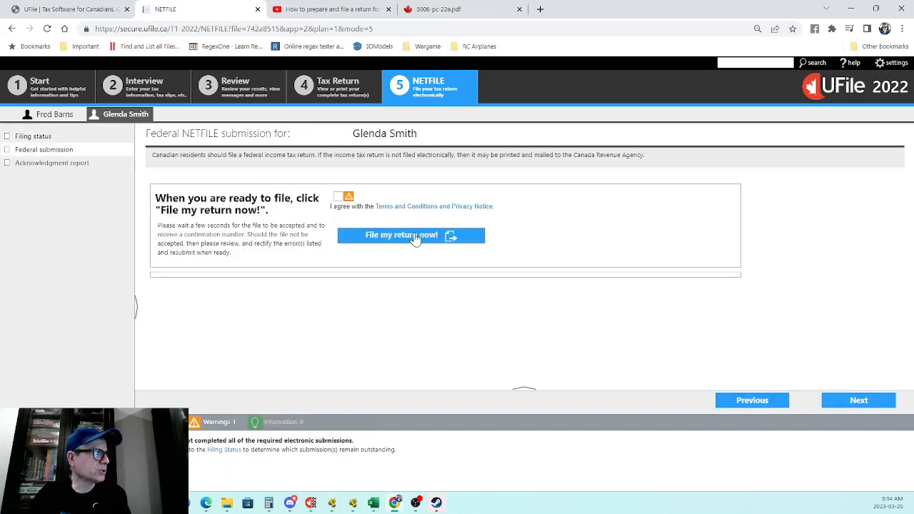
left_click(338, 196)
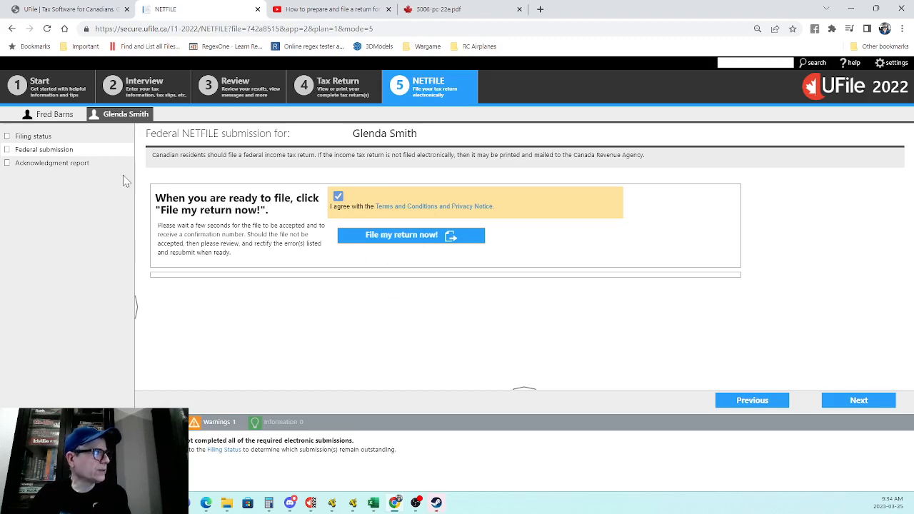
left_click(77, 167)
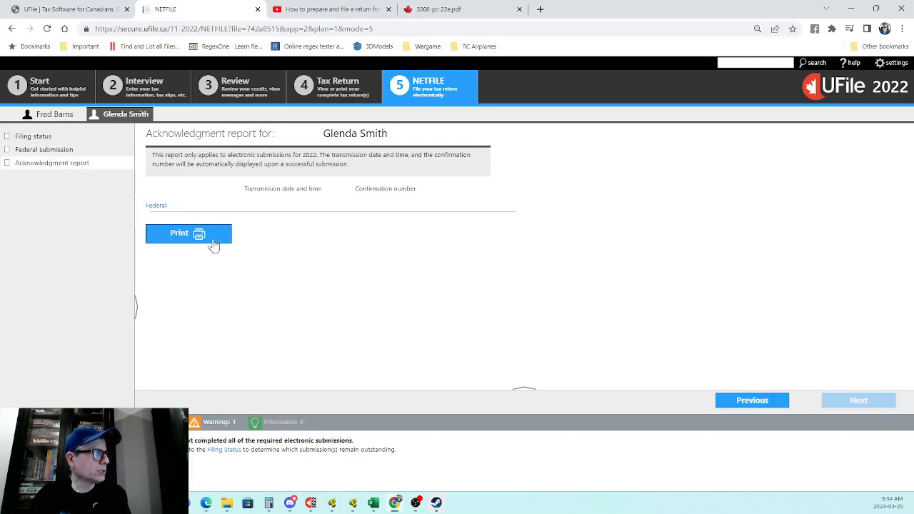
left_click(325, 84)
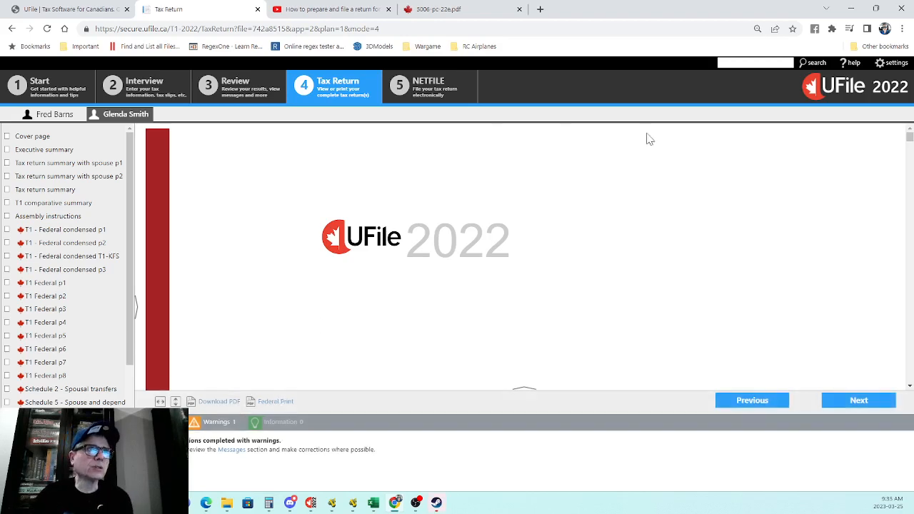
left_click(883, 66)
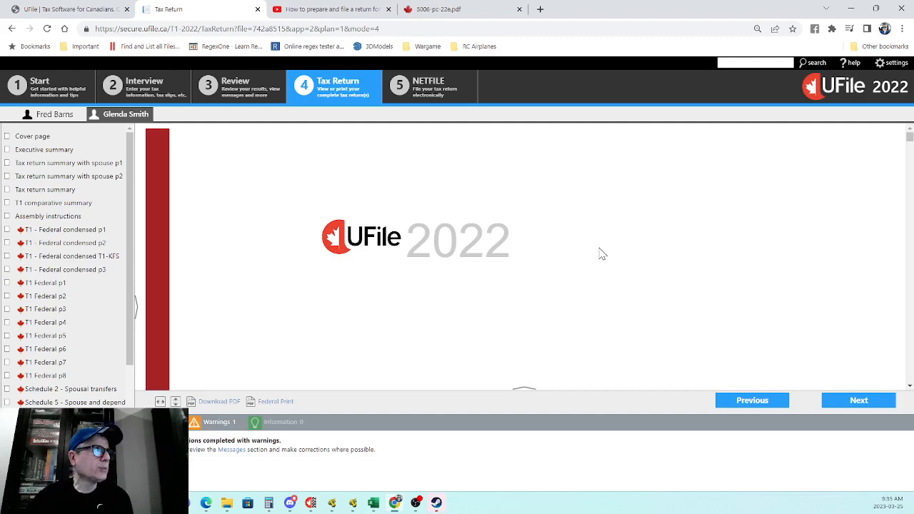
Step: Switch to the 5006-pc-22e.pdf guide in the browser
left_click(450, 10)
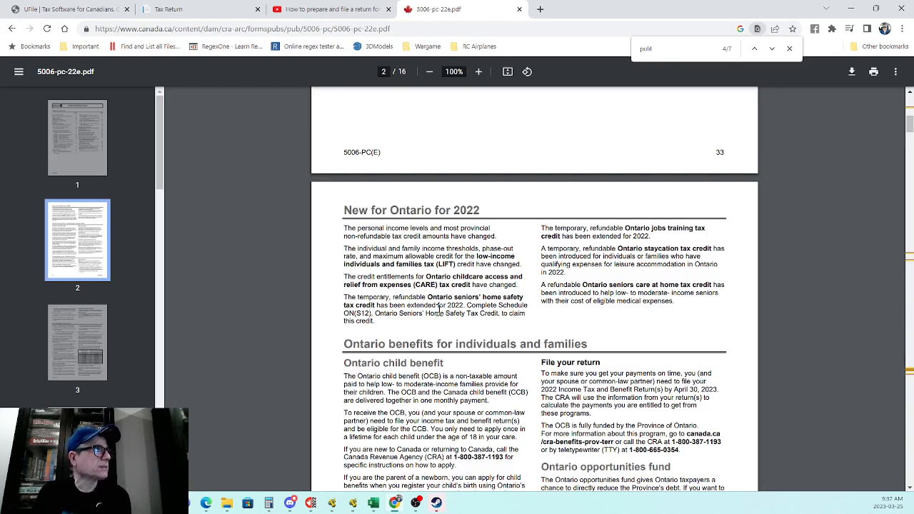
Step: Return to the UFile tax return and use Save and Close from the account settings
left_click(170, 9)
left_click(894, 66)
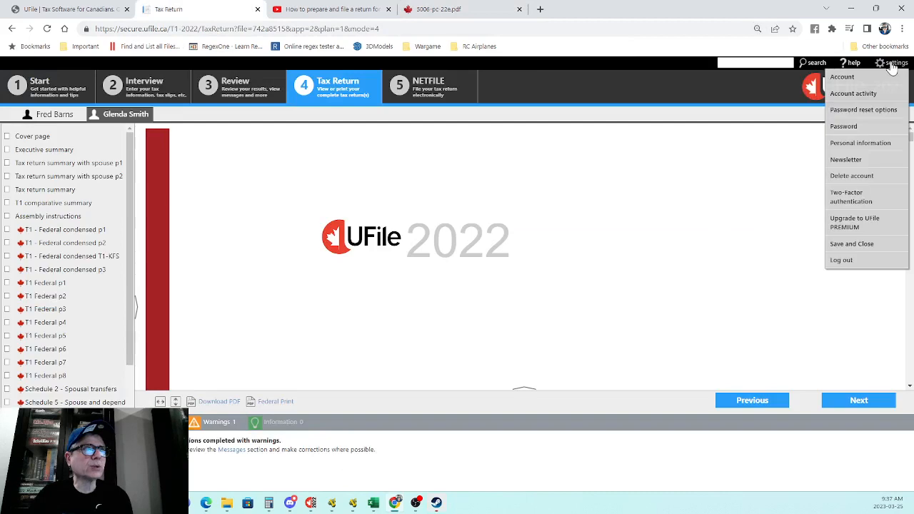
left_click(845, 245)
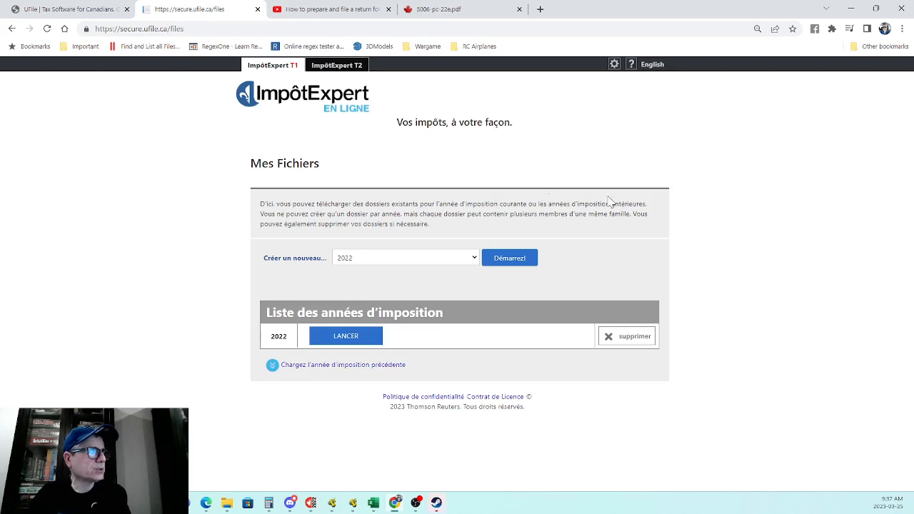
Step: Switch the Mes Fichiers page to English
left_click(651, 65)
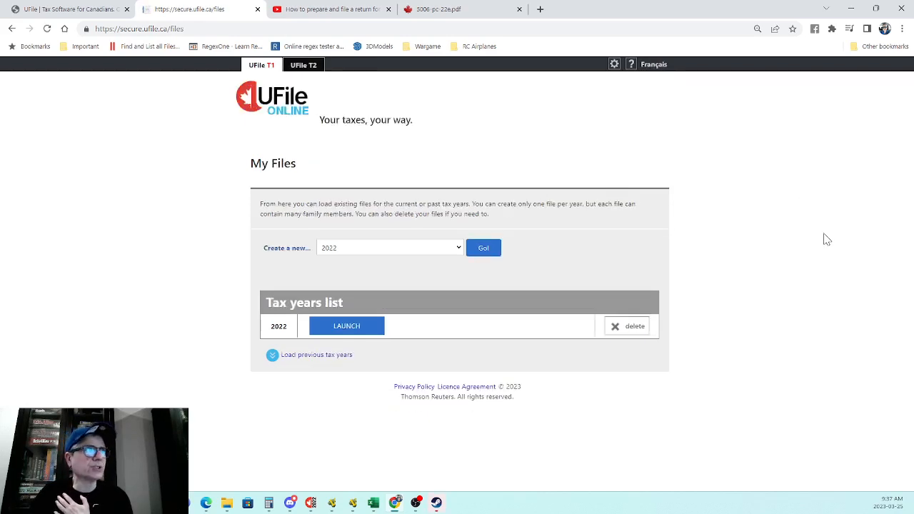